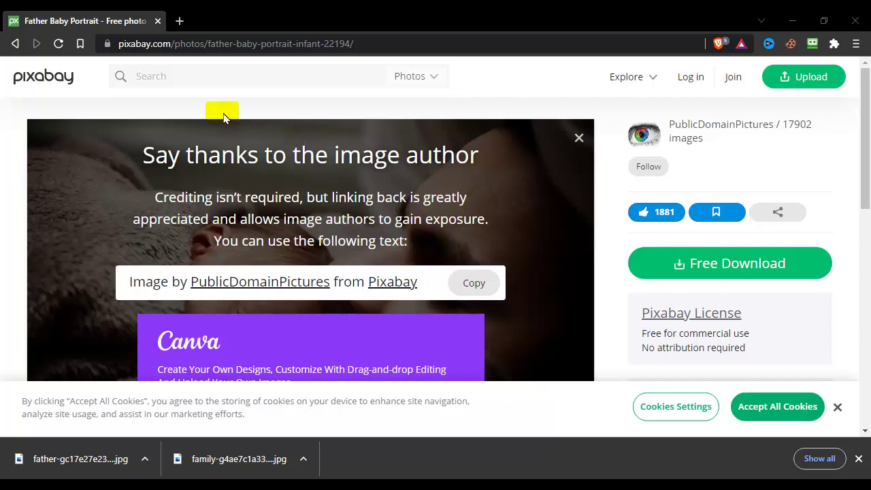
Go to the Pixabay home page and close the downloads bar and the cookie notice.
left_click(64, 81)
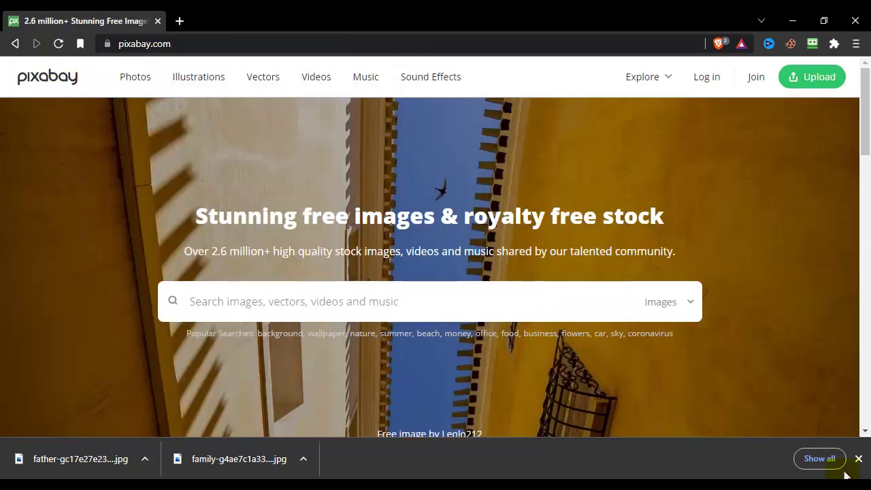
left_click(858, 458)
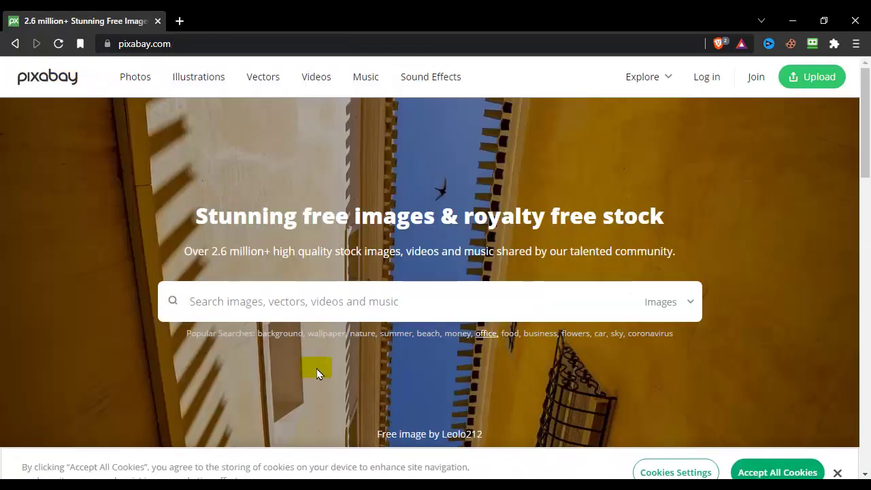
left_click(838, 451)
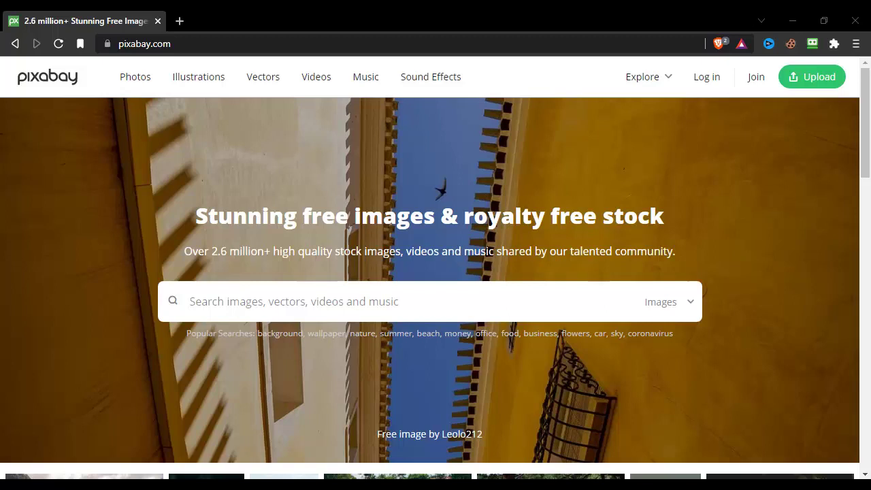
Search Pixabay for 'into' and switch the search type to Videos.
left_click(439, 308)
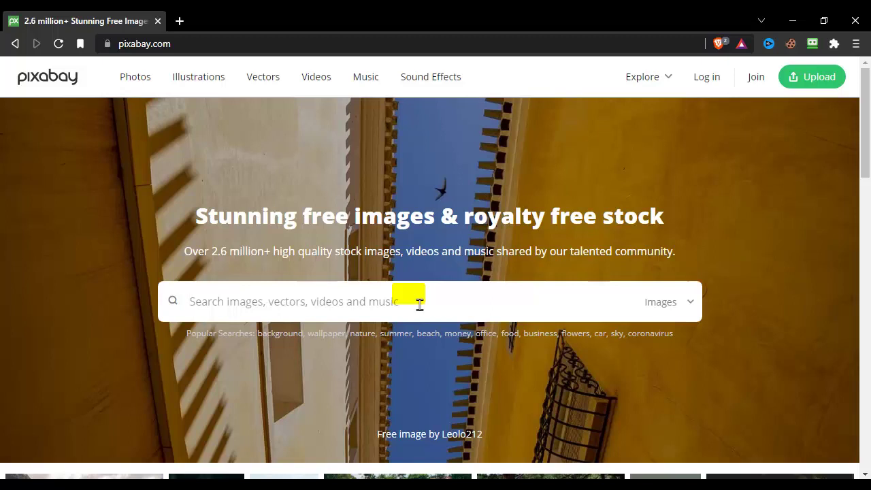
type("in")
key("BackSpace")
key("BackSpace")
type("into")
key("Return")
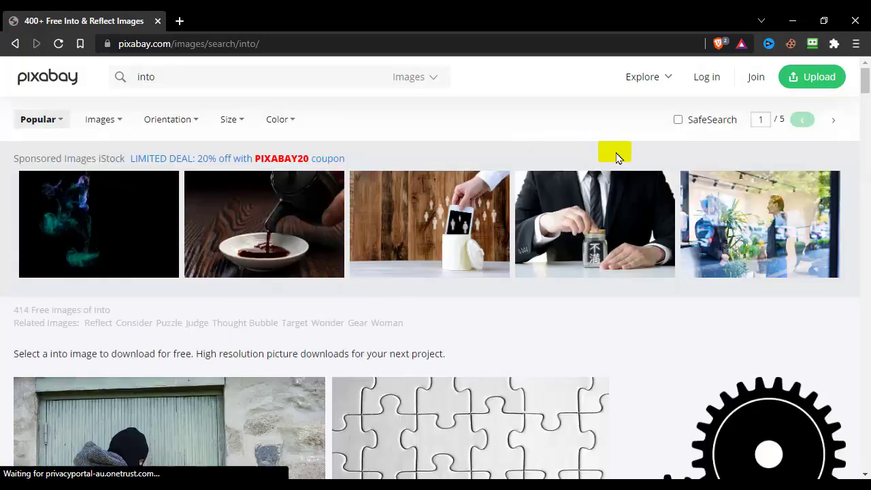
left_click(403, 77)
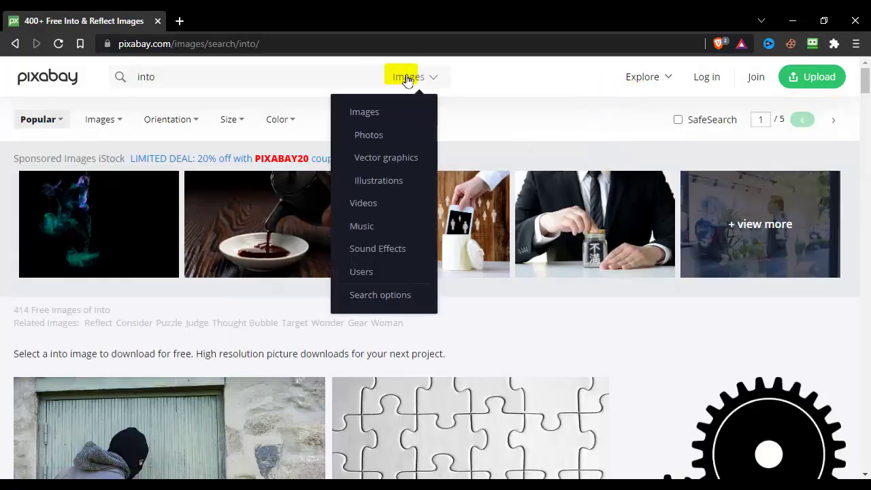
left_click(364, 204)
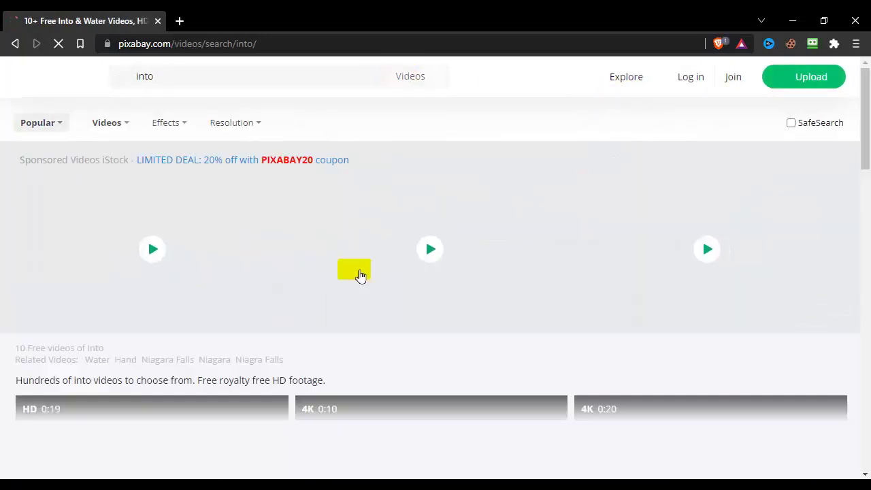
scroll(358, 276, "down", 8)
scroll(331, 240, "down", 3)
scroll(330, 237, "up", 12)
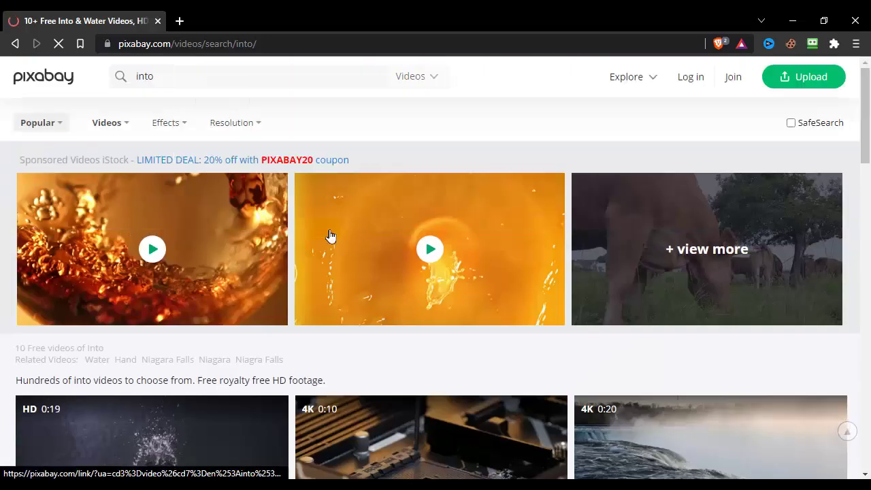
scroll(331, 235, "down", 3)
scroll(331, 235, "up", 3)
Change the video search to 'intro youtube' and scroll through the results.
left_click(182, 79)
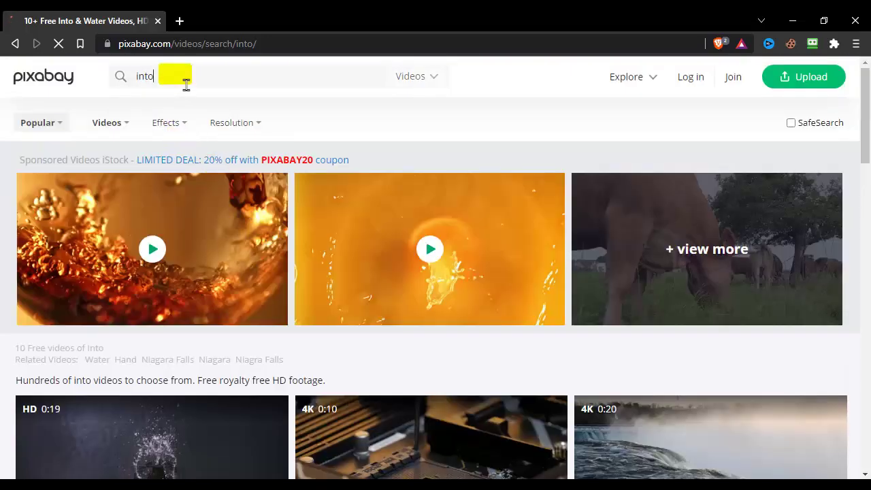
key("BackSpace")
type("ro yot")
key("BackSpace")
type("utube")
key("Return")
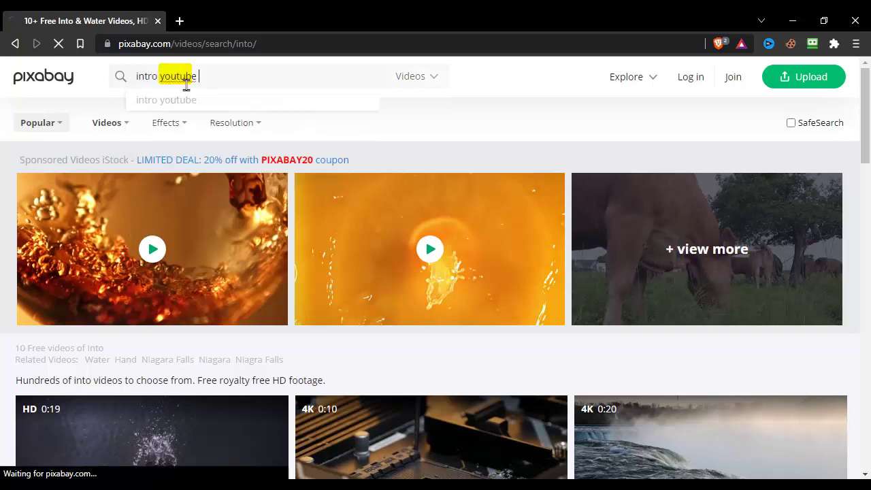
scroll(197, 196, "down", 3)
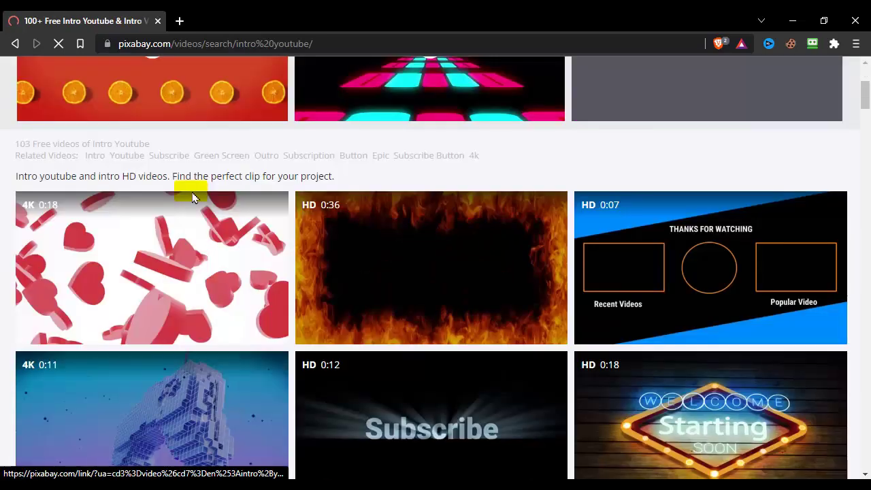
scroll(194, 188, "down", 3)
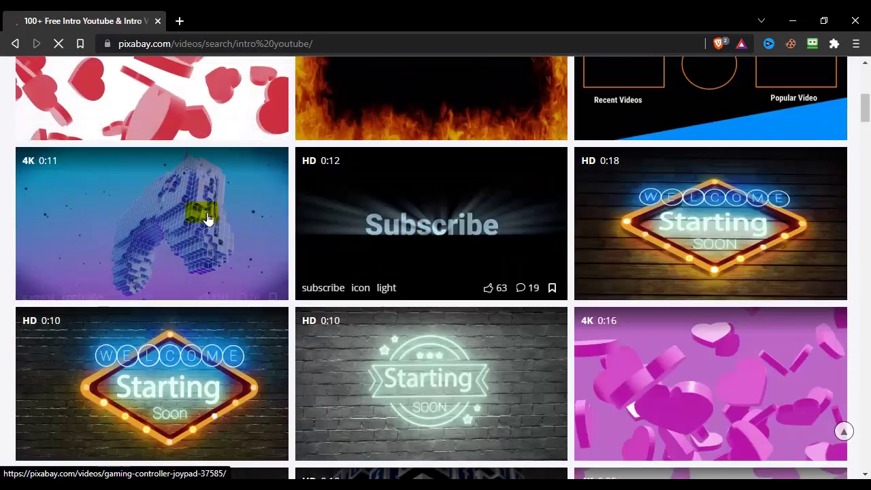
scroll(187, 221, "down", 3)
scroll(176, 223, "down", 3)
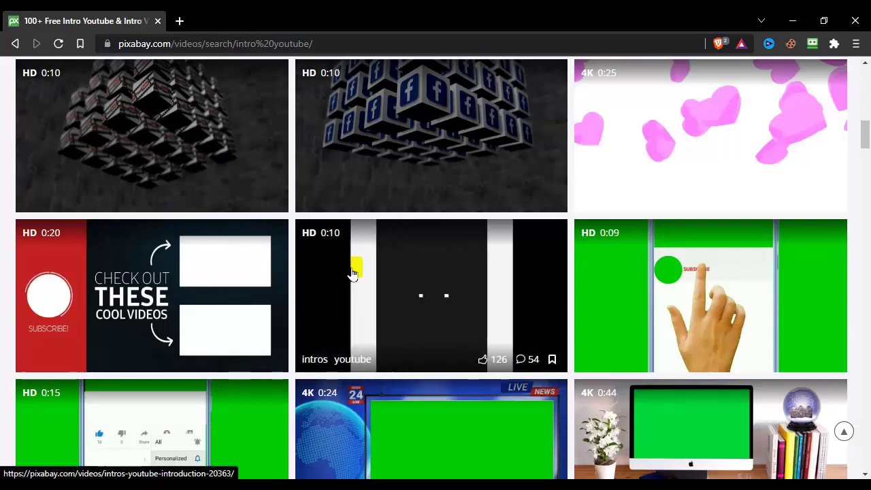
scroll(352, 273, "down", 3)
scroll(352, 273, "down", 3)
scroll(352, 273, "down", 6)
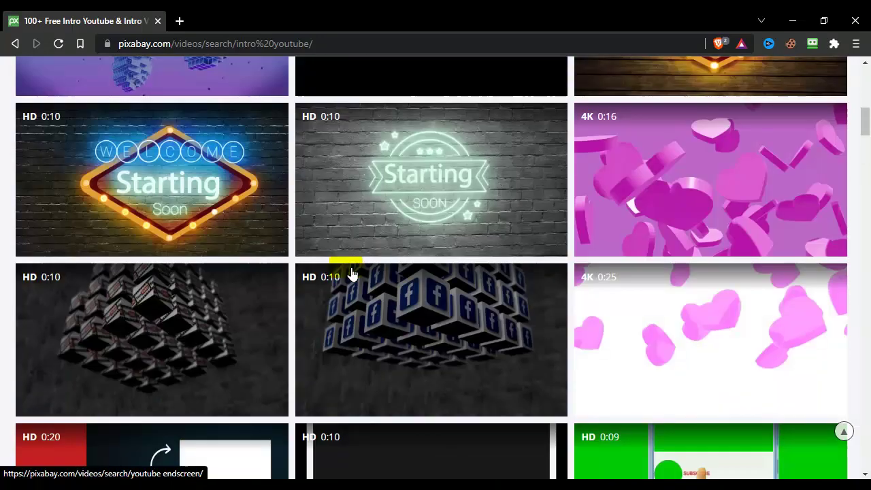
scroll(352, 272, "down", 6)
Download the green-screen desk video at a chosen resolution, saving it as Desk - 64945.mp4.
left_click(158, 386)
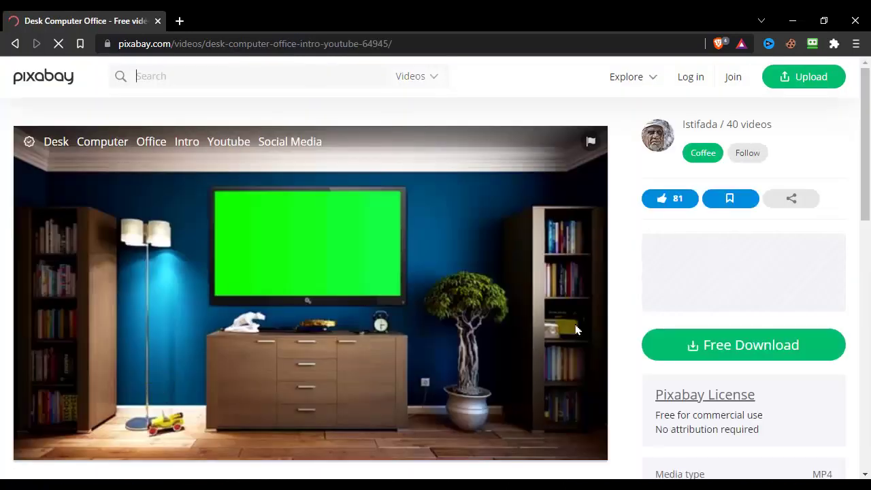
left_click_drag(649, 404, 742, 408)
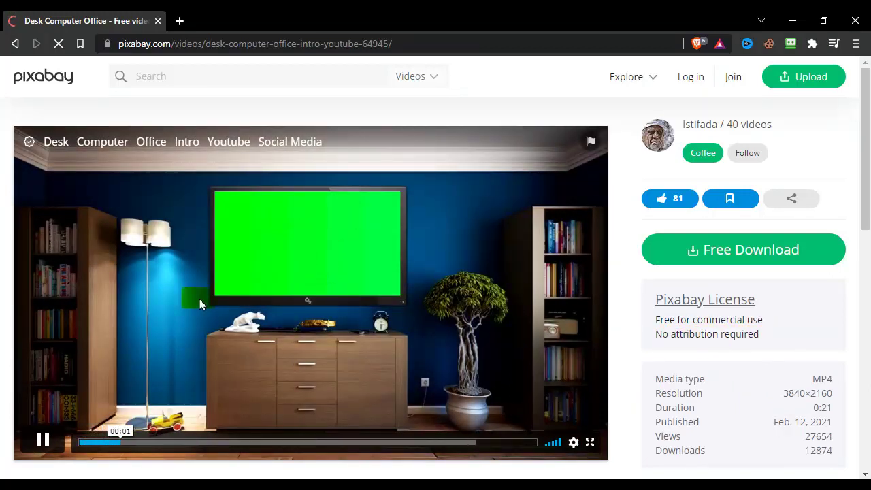
left_click(692, 250)
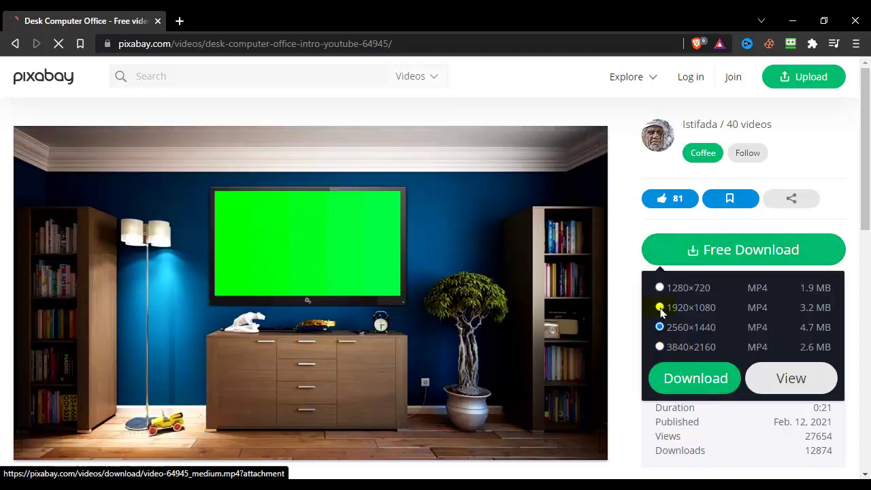
left_click(687, 376)
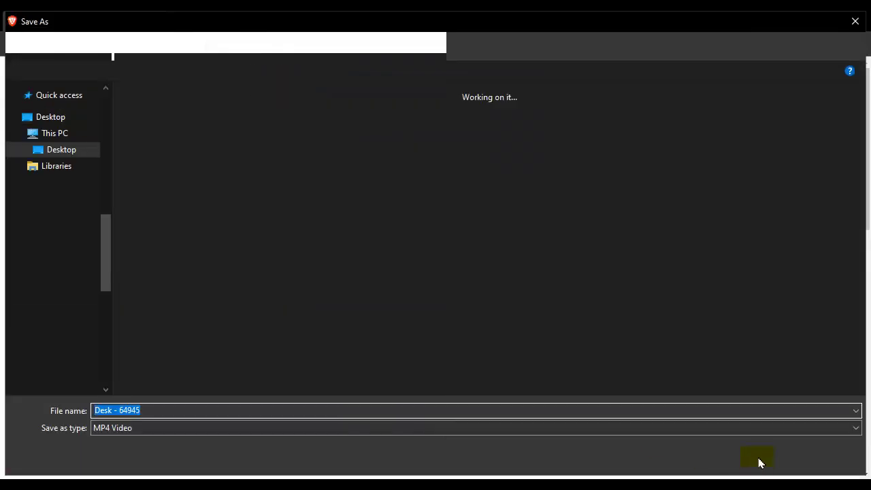
left_click(758, 461)
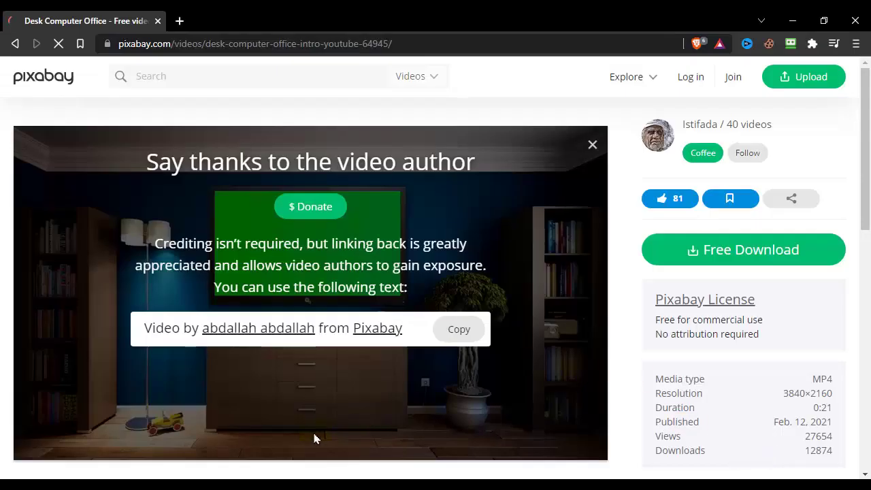
Bring Desk - 64945.mp4 into Camtasia's media bin beside Bird - 46026.mp4.
left_click(115, 459)
left_click(165, 475)
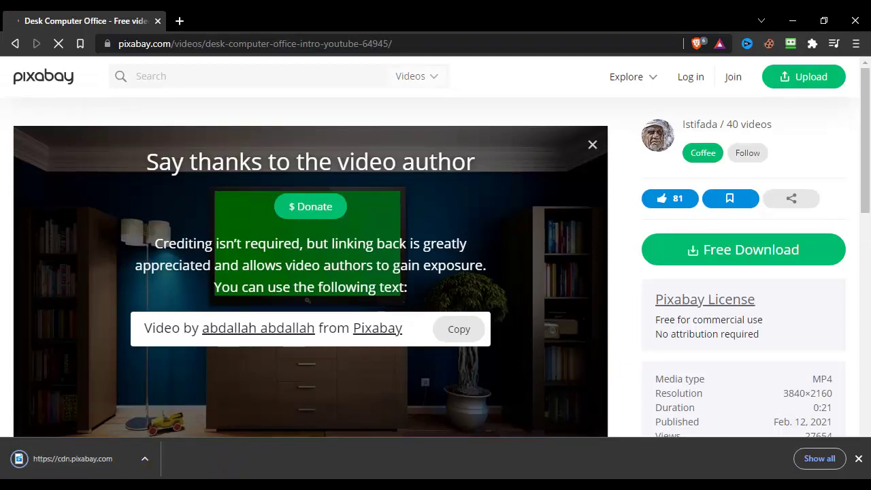
left_click(826, 402)
left_click(175, 336)
Place the Desk - 64945 clip on Track 1, shifted slightly later.
left_click(402, 122)
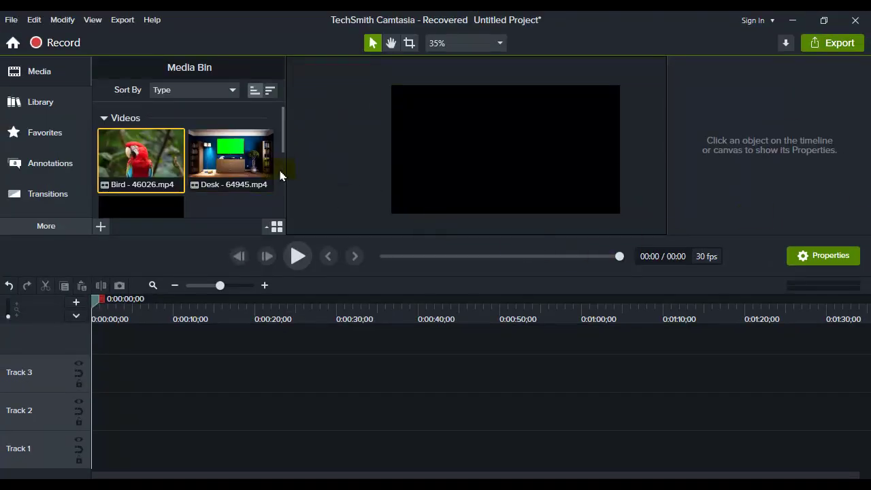
left_click_drag(235, 163, 189, 450)
left_click_drag(185, 311, 126, 306)
Show the Visual Effects library and scroll down to Remove a Color.
left_click(65, 233)
left_click(116, 254)
scroll(135, 206, "down", 5)
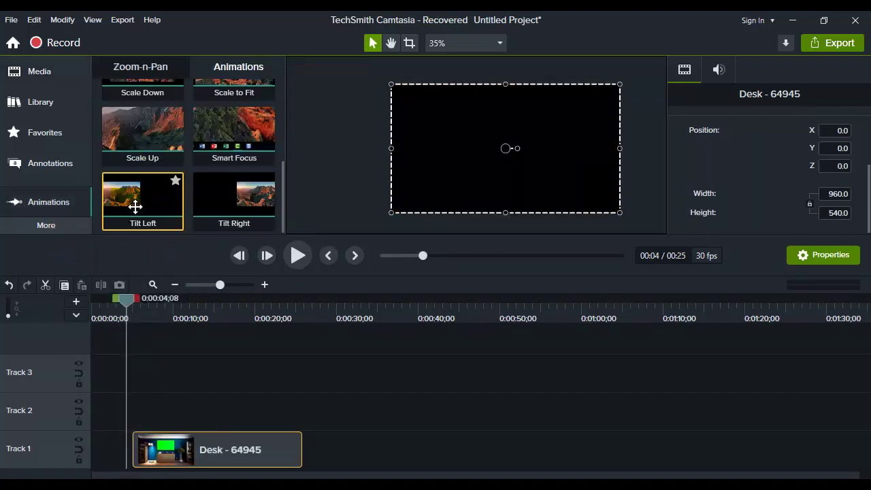
left_click(35, 202)
left_click(46, 225)
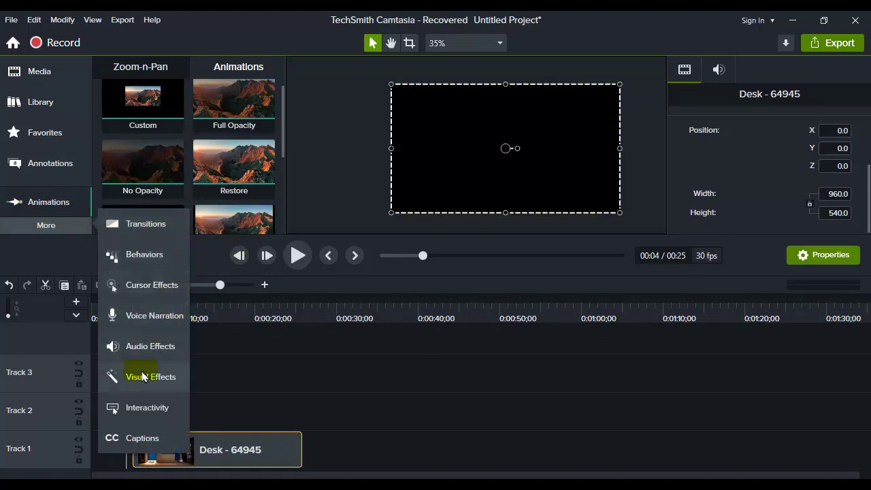
left_click(130, 376)
scroll(184, 213, "down", 15)
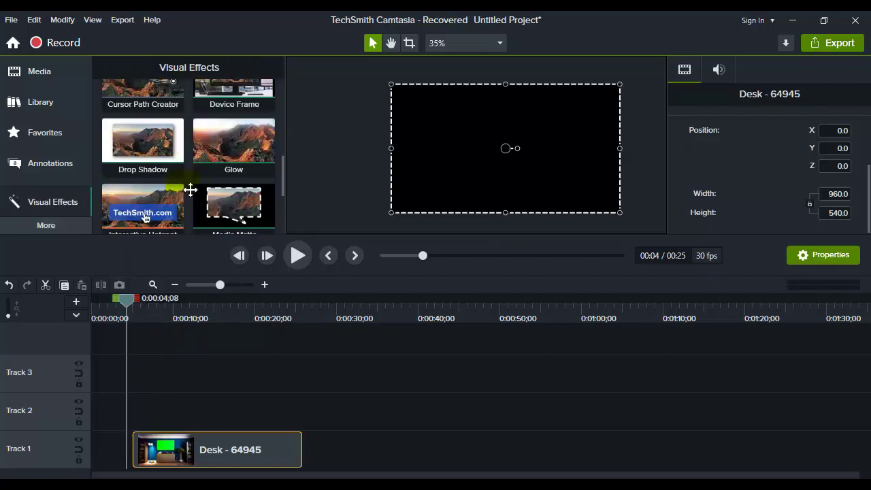
Apply Remove a Color to the Desk clip, sampling the TV's green screen at 31% tolerance.
left_click_drag(164, 203, 215, 454)
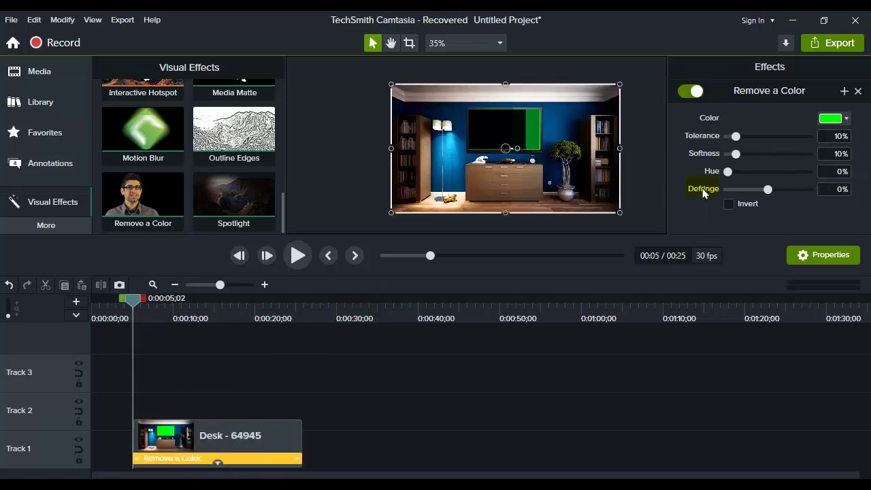
left_click(844, 119)
left_click(841, 151)
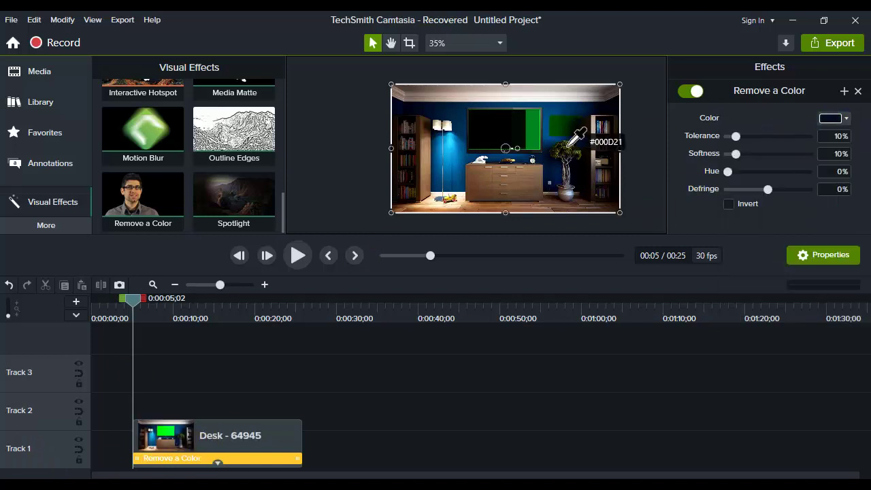
left_click(529, 130)
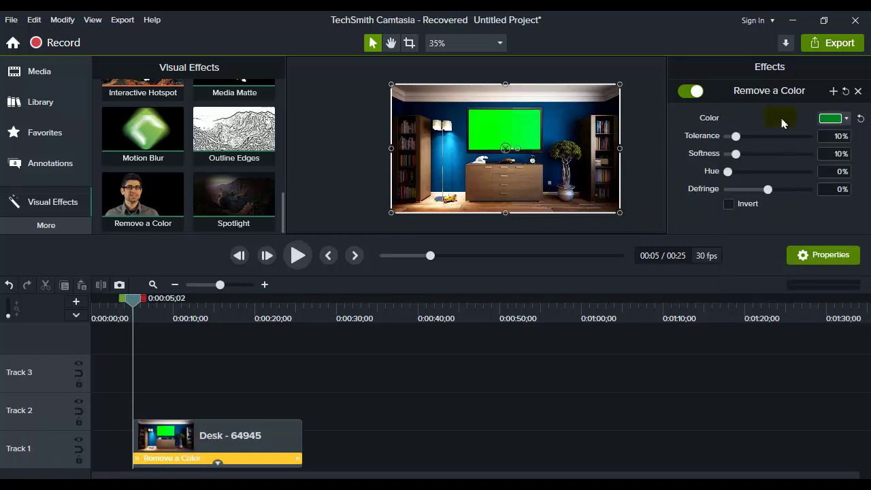
mouse_move(738, 139)
left_mouse_down()
mouse_move(766, 142)
mouse_move(747, 148)
left_mouse_up()
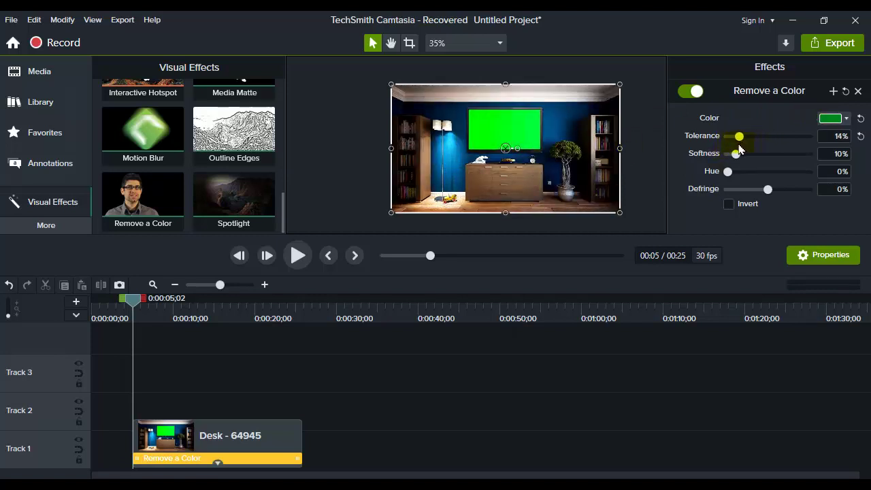
left_click(846, 119)
left_click(847, 151)
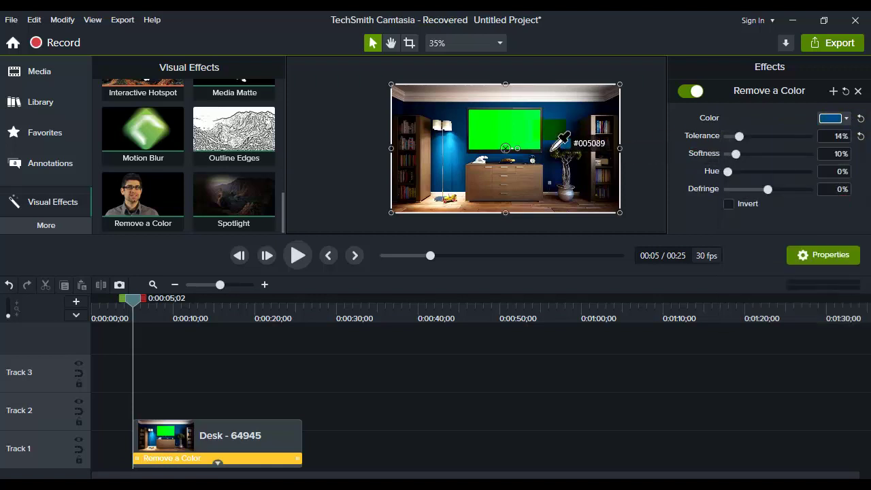
left_click(507, 136)
left_click_drag(725, 137, 753, 145)
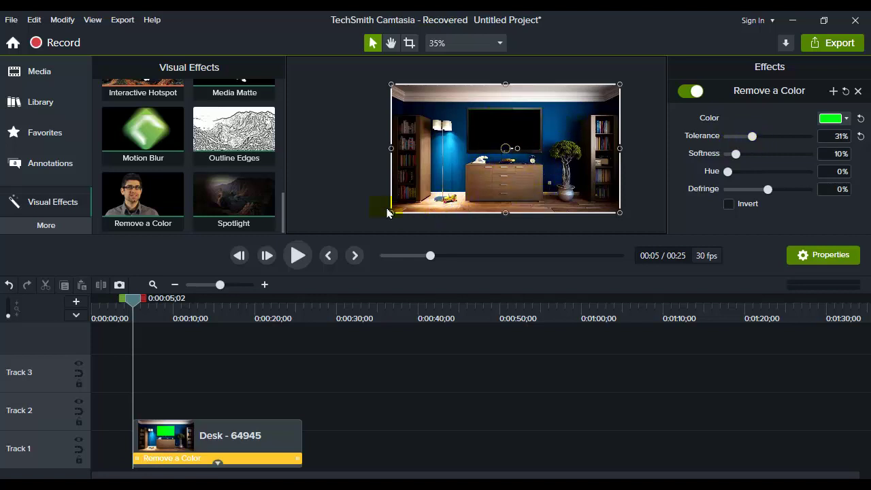
left_click(450, 190)
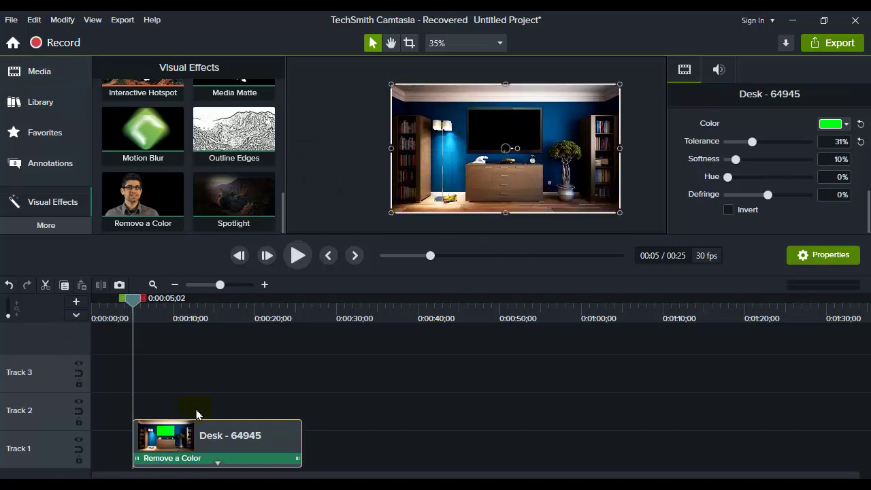
Add the children photo to Track 2 and trim both clips to matching lengths.
left_click(41, 163)
left_click(43, 135)
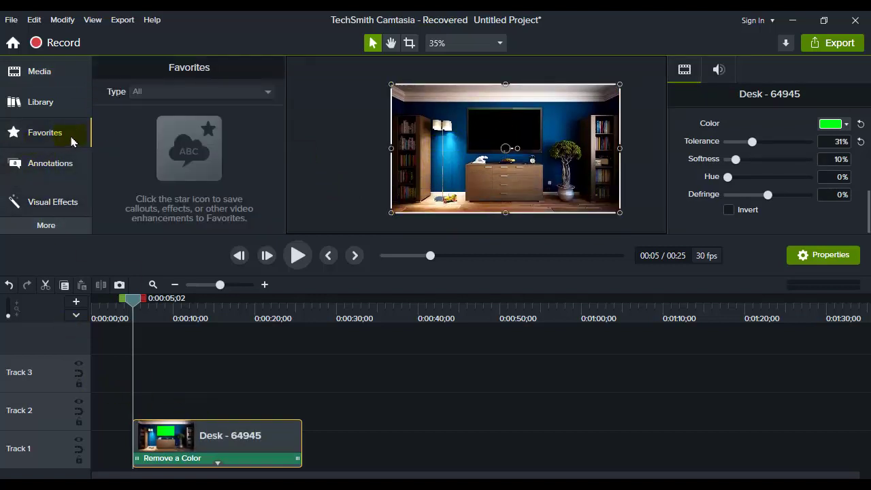
left_click(47, 102)
left_click(39, 72)
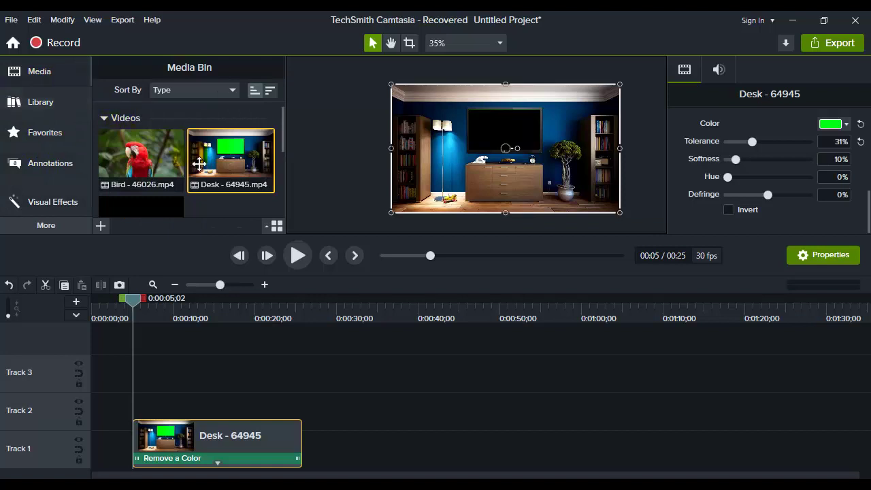
scroll(136, 157, "down", 2)
left_click_drag(231, 114, 314, 244)
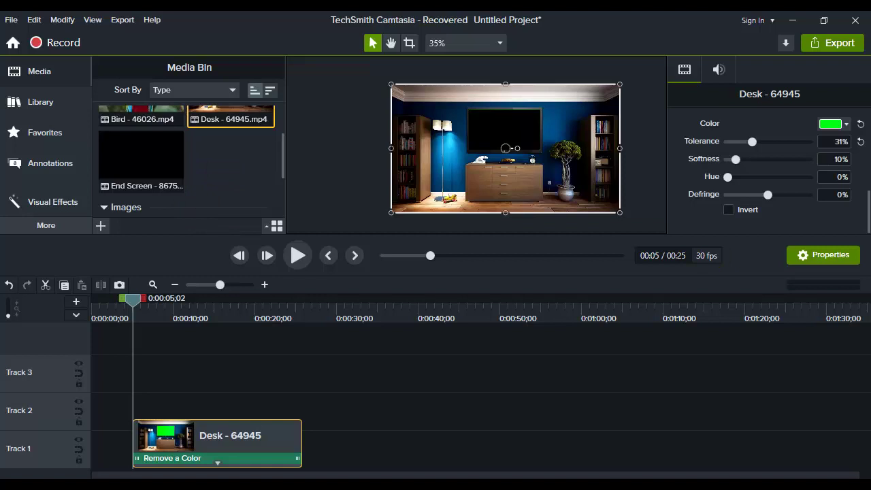
scroll(191, 190, "up", 2)
left_click_drag(234, 153, 218, 417)
left_click_drag(304, 443, 217, 440)
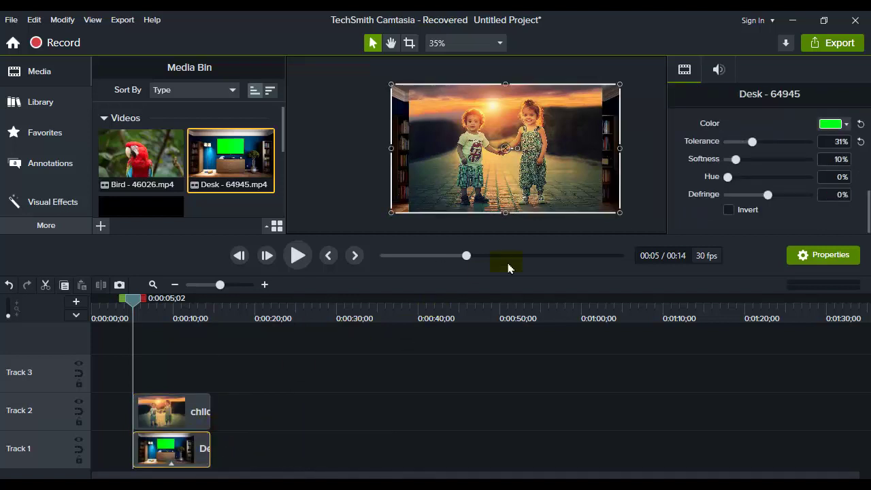
Resize the children photo to 246.0 × 163.4 and position it inside the TV screen.
left_click(502, 150)
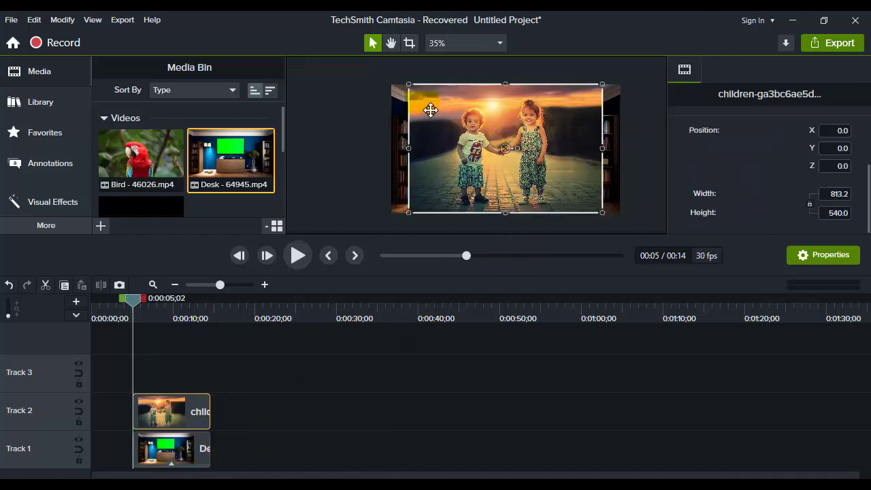
left_click_drag(408, 84, 498, 134)
scroll(500, 133, "up", 5)
left_click_drag(637, 155, 571, 130)
scroll(571, 123, "down", 2)
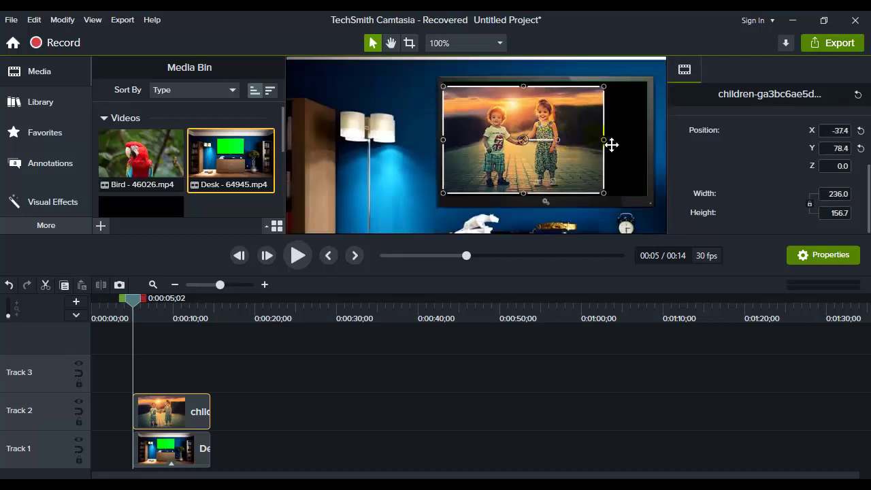
mouse_move(613, 143)
left_mouse_down()
mouse_move(647, 139)
mouse_move(616, 140)
left_mouse_up()
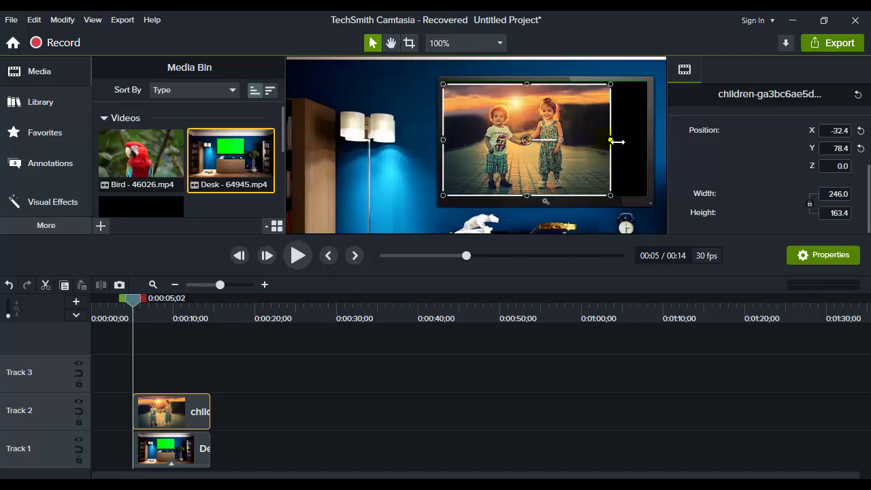
left_click_drag(639, 149, 546, 160)
left_click(412, 163)
left_click(536, 163)
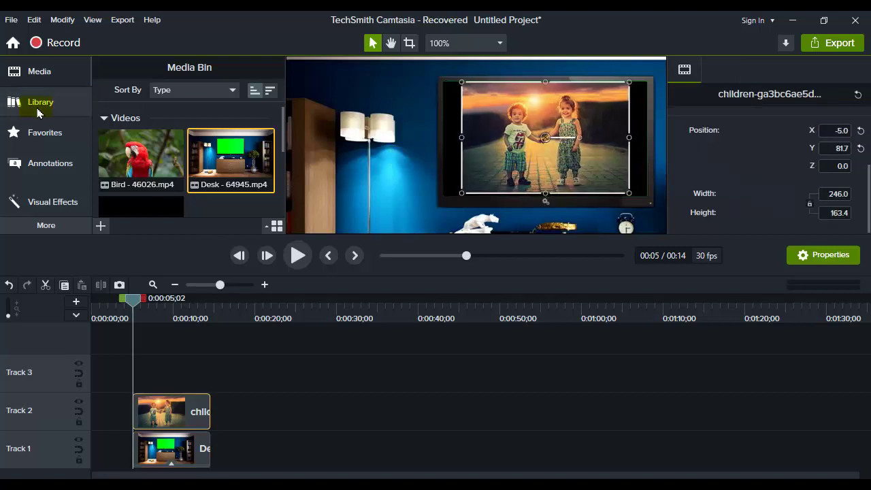
Add the ABC text callout from Annotations to Track 3.
left_click(41, 132)
left_click(45, 227)
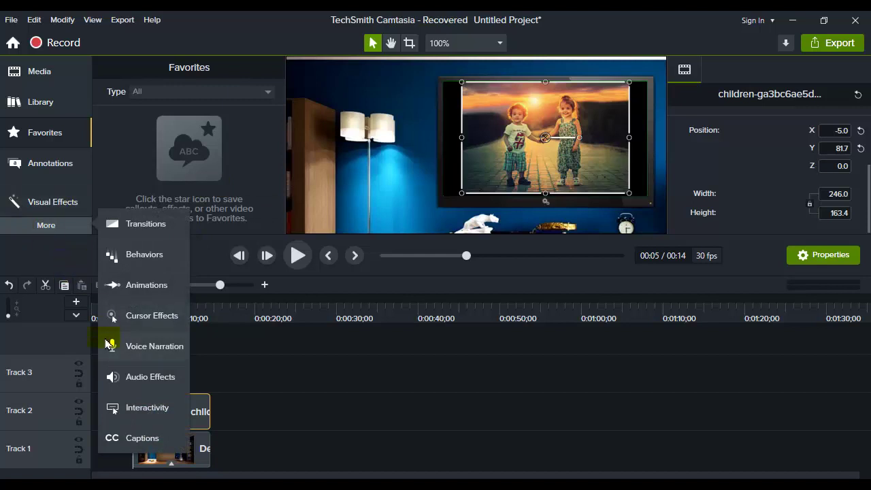
left_click(41, 102)
left_click(37, 163)
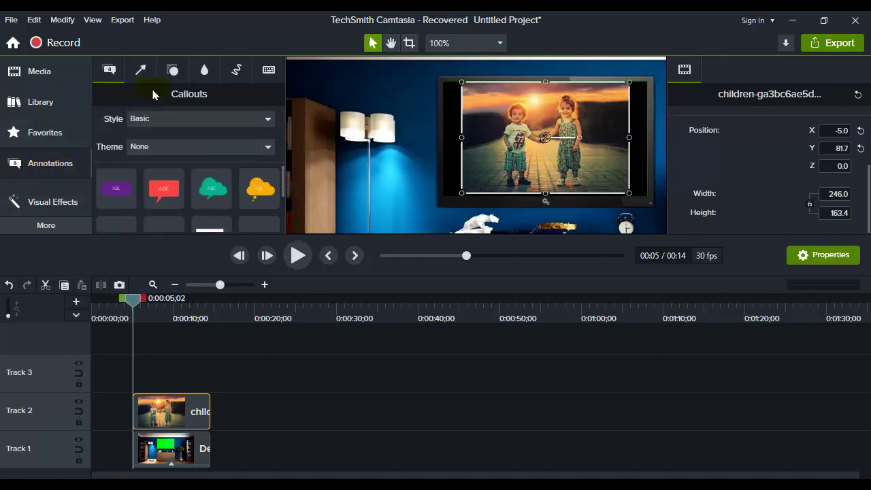
scroll(230, 220, "down", 2)
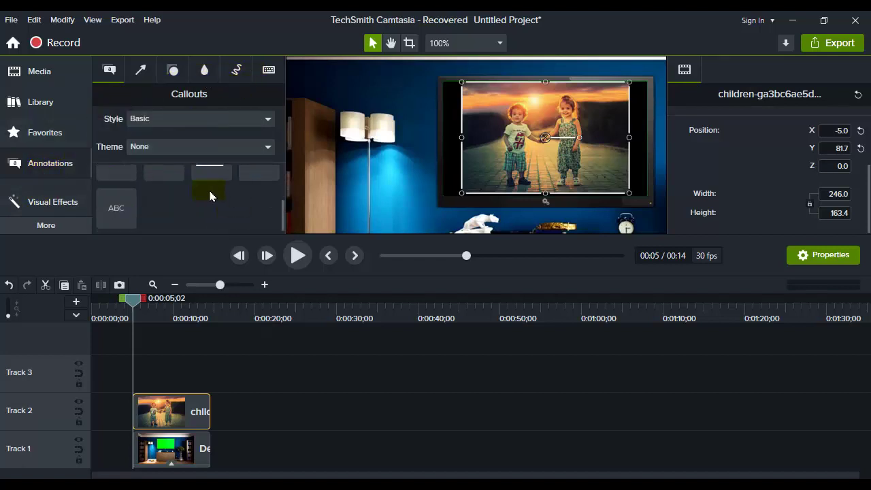
left_click_drag(124, 208, 156, 374)
Move the callout over the TV photo and change its text to BEAUTIFUL CHILDREN.
left_click_drag(549, 192, 543, 136)
double_click(543, 136)
key("BackSpace")
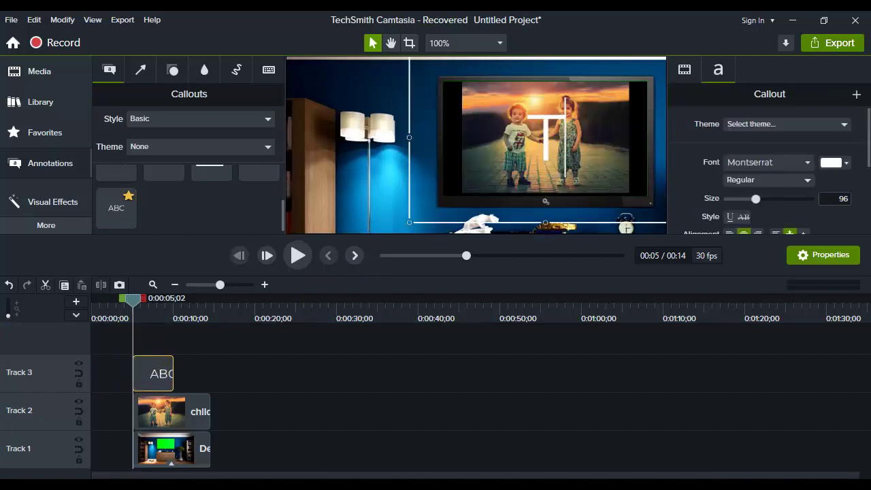
type("C")
key("BackSpace")
type("T")
double_click(574, 150)
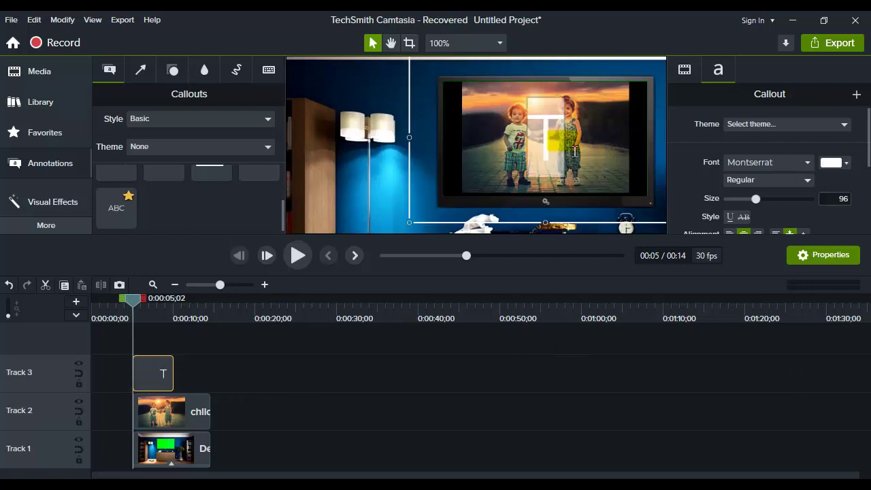
type("BEAUTIFUL")
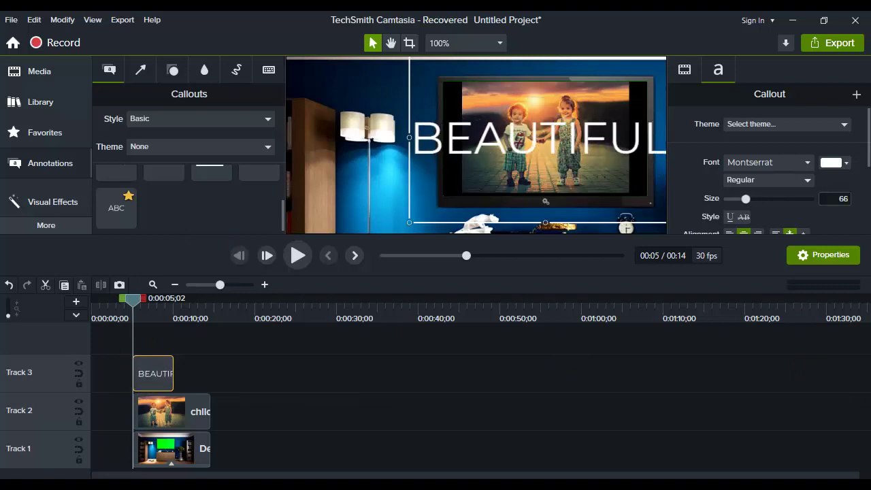
type(" CHILDREN")
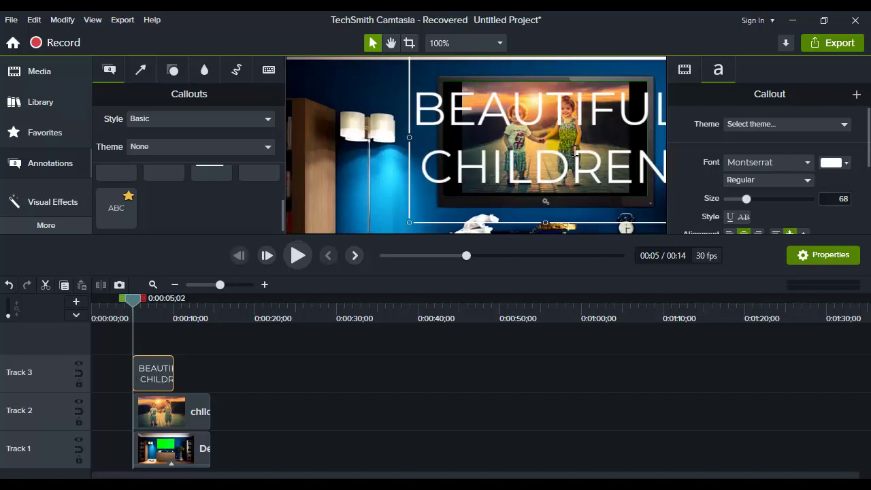
Set the title to Arial Black Regular, size 21.
double_click(533, 109)
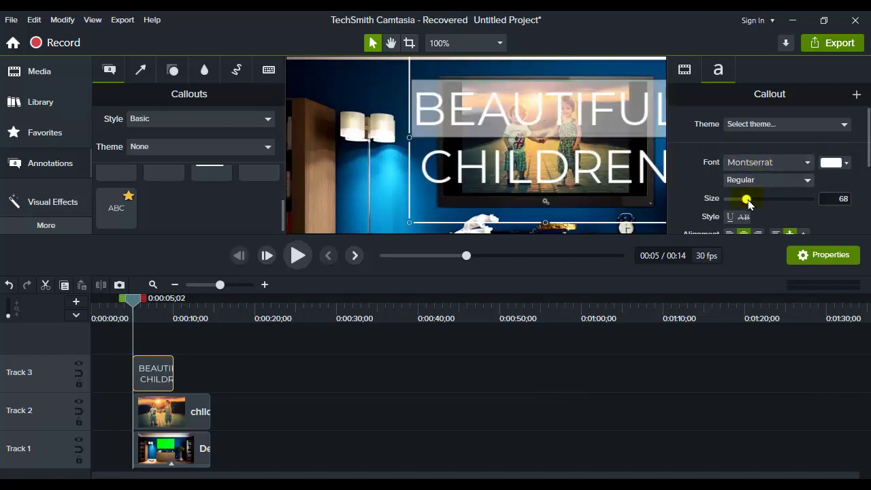
left_click_drag(747, 203, 730, 198)
scroll(780, 163, "down", 5)
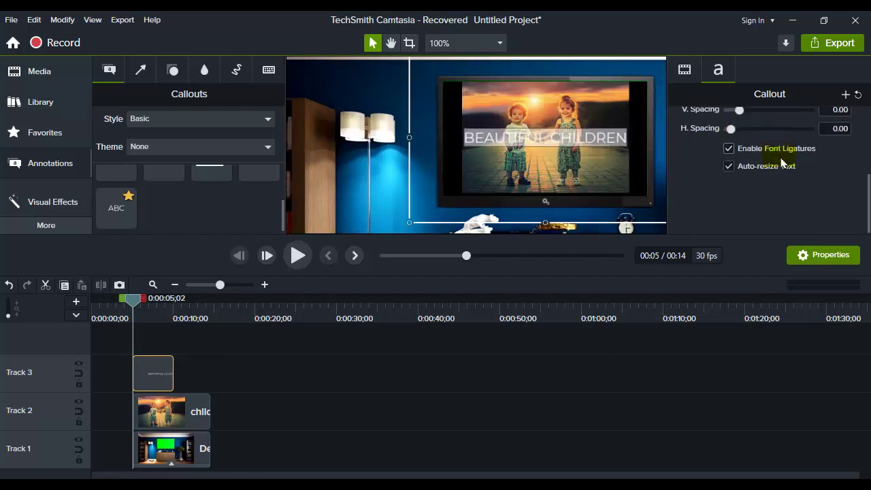
scroll(781, 164, "up", 5)
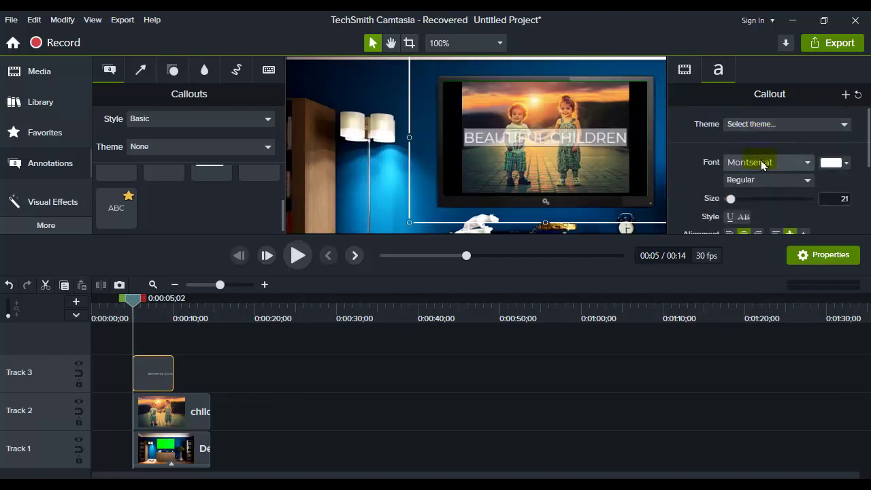
left_click(767, 162)
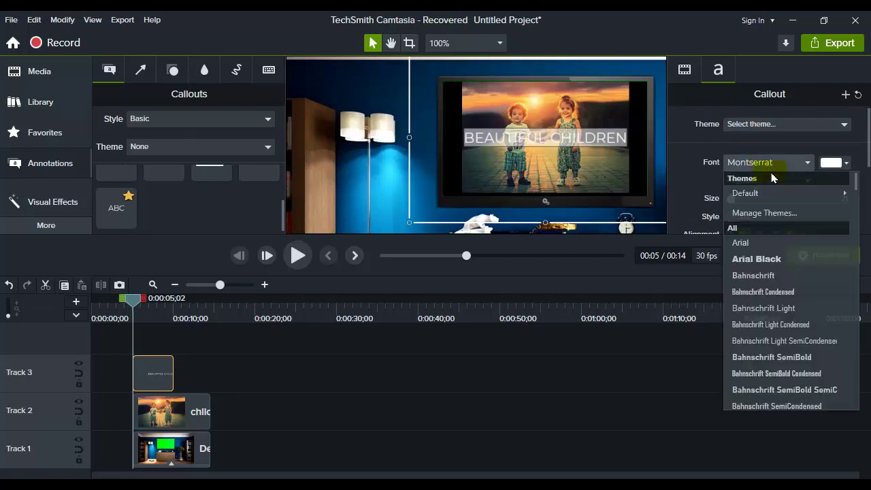
left_click(774, 259)
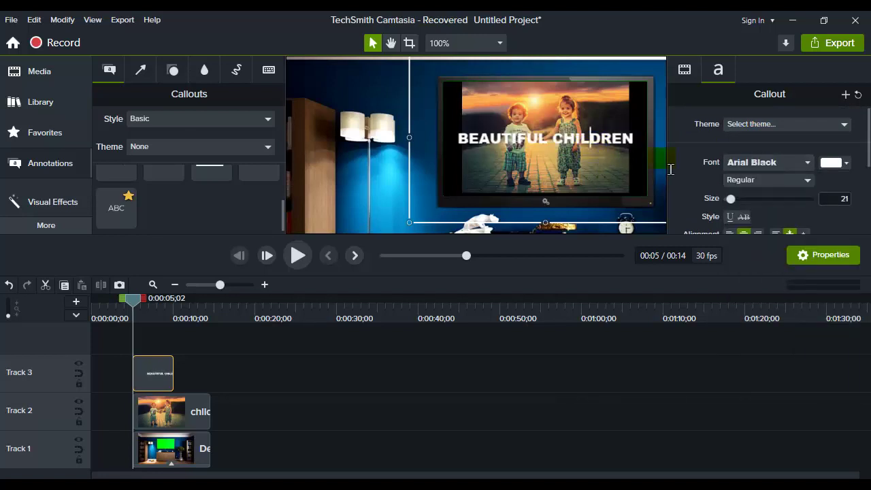
left_click(739, 180)
left_click(750, 177)
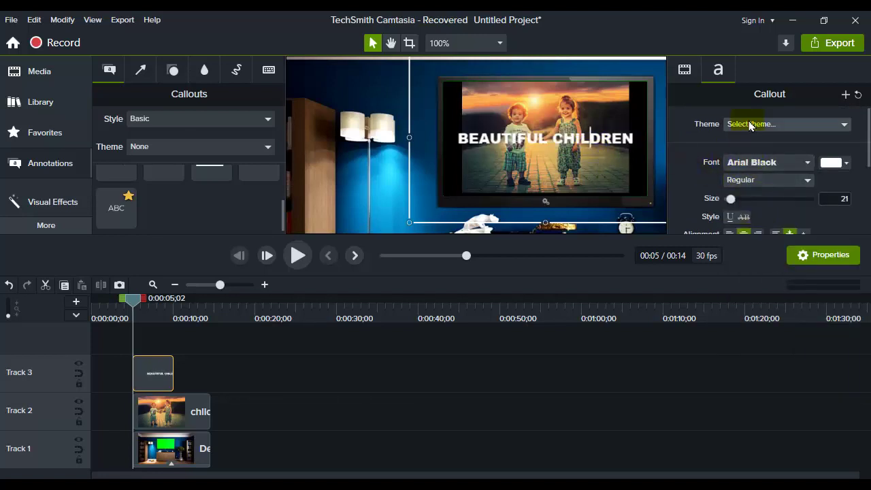
scroll(755, 150, "down", 5)
scroll(772, 170, "up", 2)
left_click(683, 69)
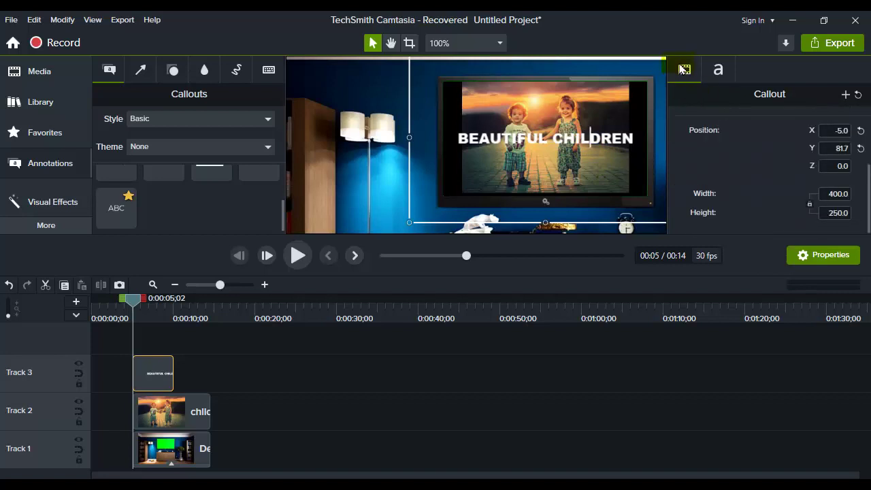
left_click(718, 71)
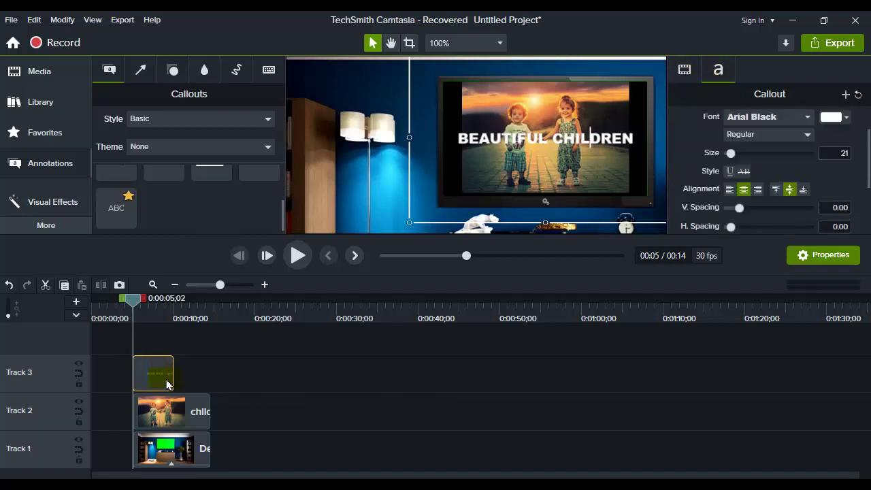
left_click(13, 71)
left_click(409, 170)
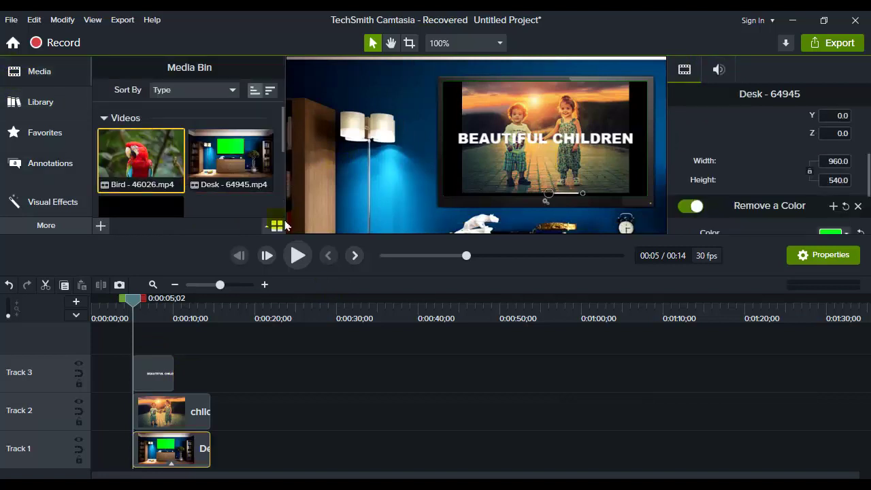
left_click(270, 340)
scroll(479, 202, "down", 4)
scroll(479, 202, "up", 3)
left_click(391, 43)
left_click_drag(495, 154, 464, 124)
scroll(465, 124, "down", 1)
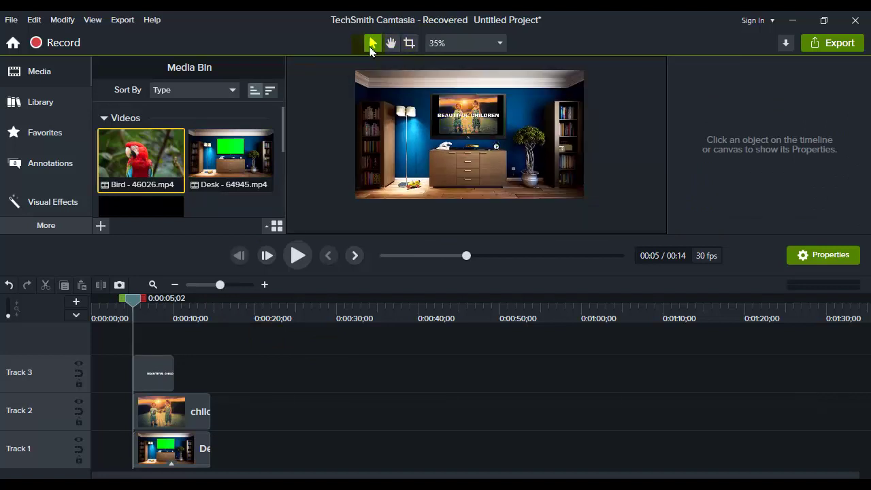
left_click(469, 126)
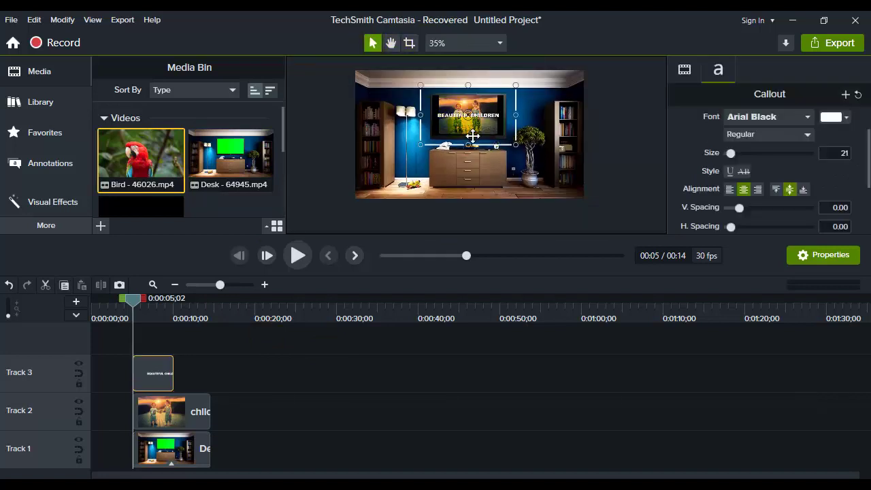
left_click(396, 117)
scroll(495, 112, "up", 5)
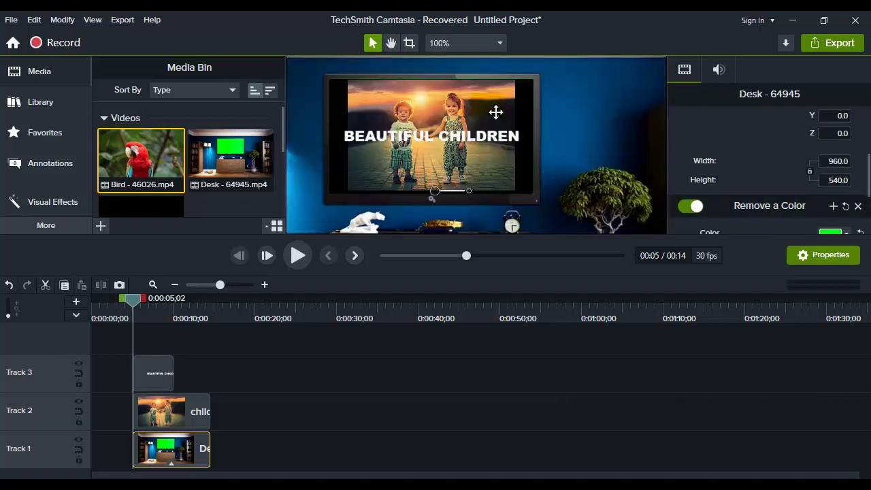
key("space")
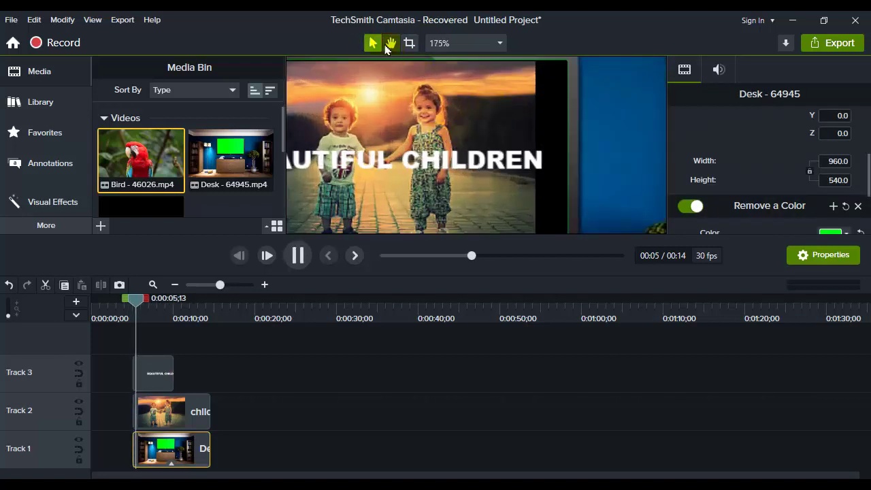
key("space")
left_click(390, 48)
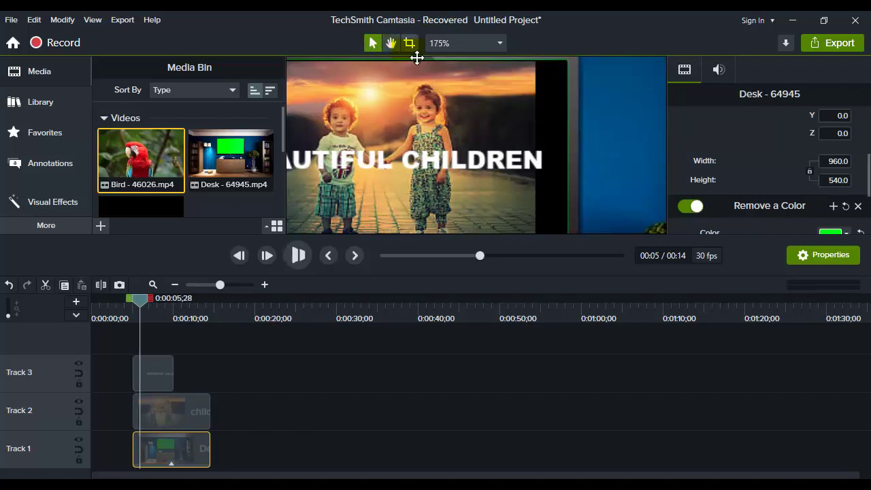
key("space")
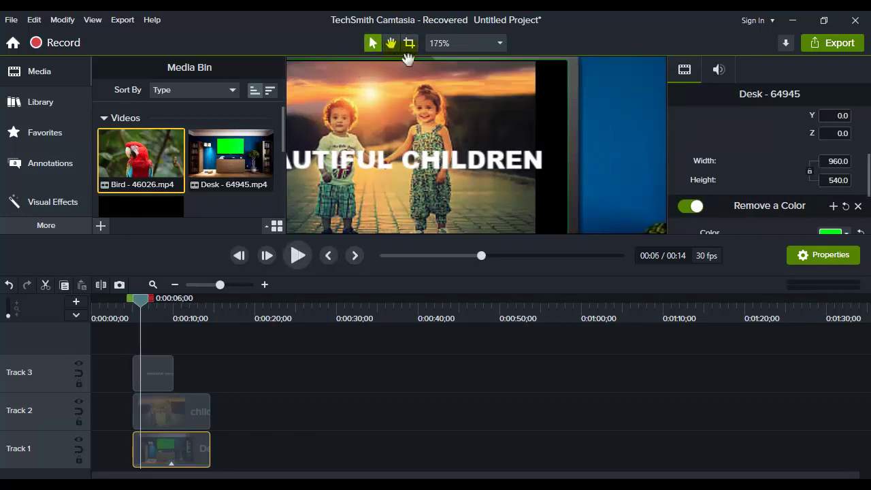
key("space")
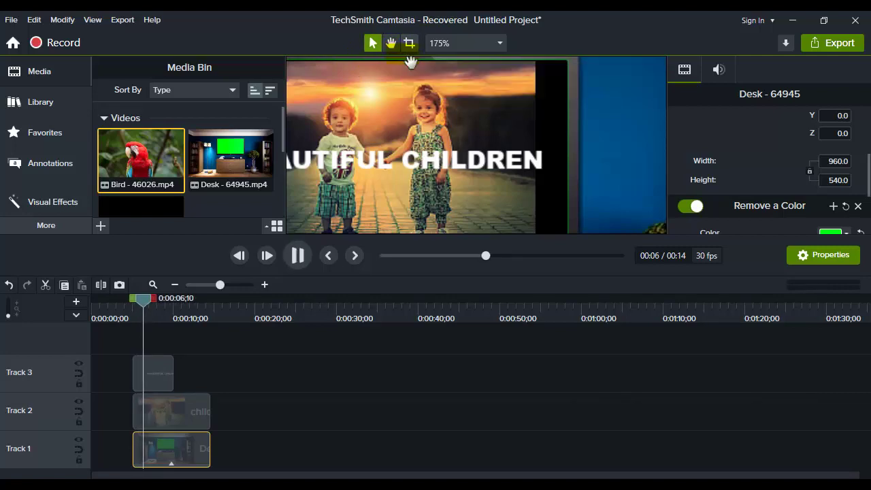
key("space")
left_click(390, 43)
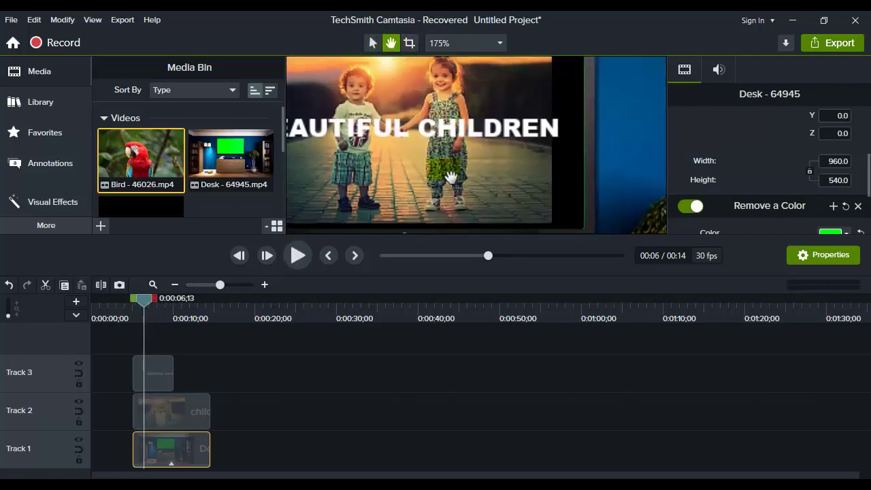
scroll(449, 171, "down", 5)
scroll(500, 107, "down", 5)
scroll(483, 136, "up", 4)
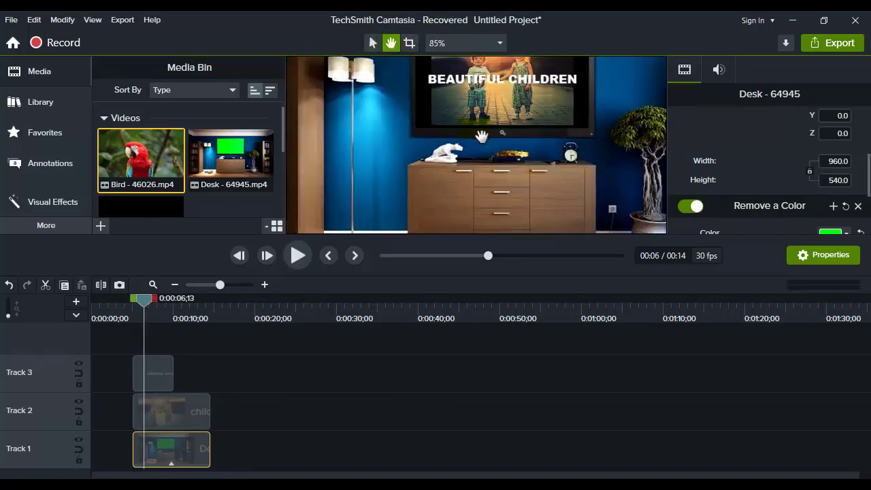
scroll(481, 144, "down", 2)
scroll(480, 144, "up", 1)
scroll(486, 143, "down", 3)
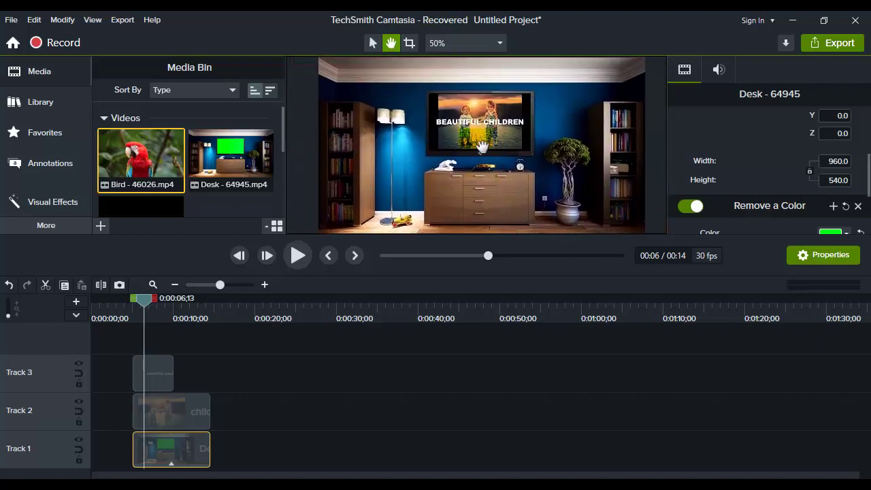
scroll(491, 141, "up", 2)
left_click(509, 158)
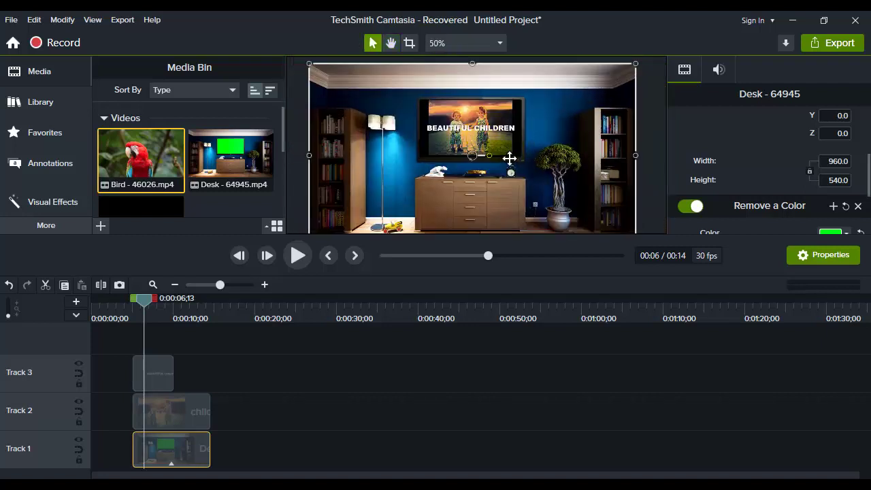
left_click(17, 67)
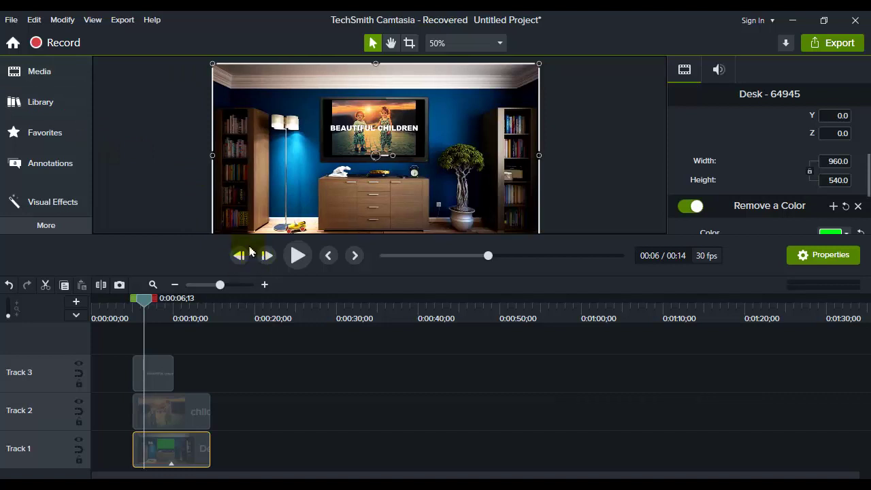
left_click(39, 101)
Add the children and family photos from the media bin onto Track 1 after the Desk clip.
left_click(40, 72)
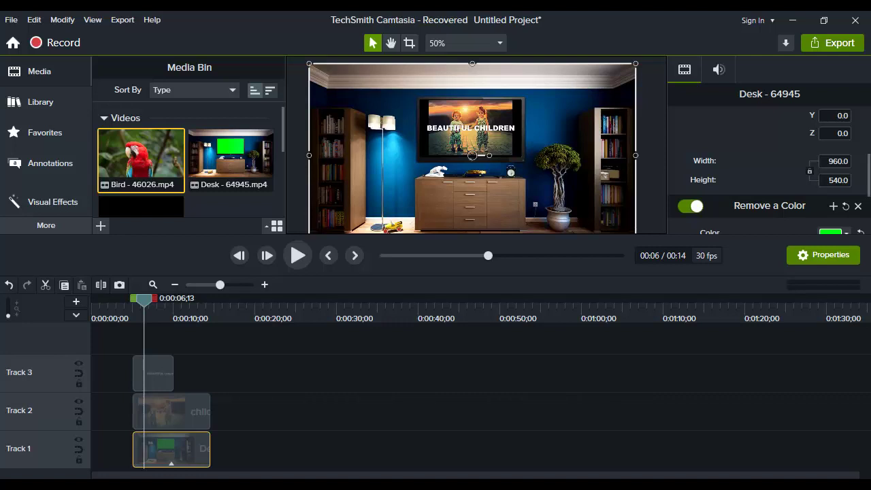
left_click_drag(141, 159, 258, 458)
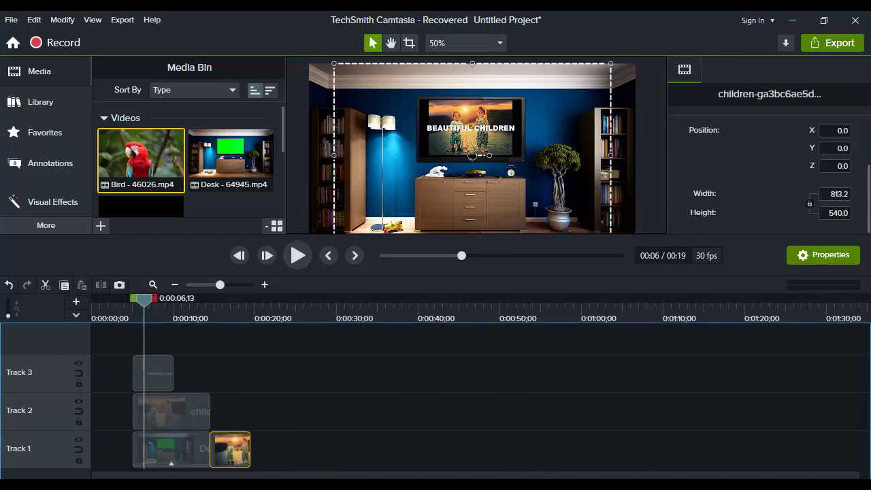
left_click_drag(141, 160, 305, 450)
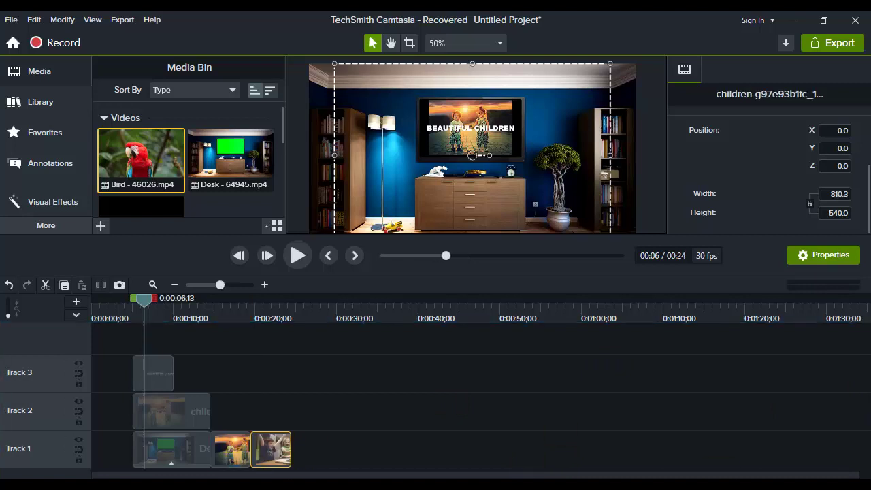
left_click_drag(140, 160, 325, 451)
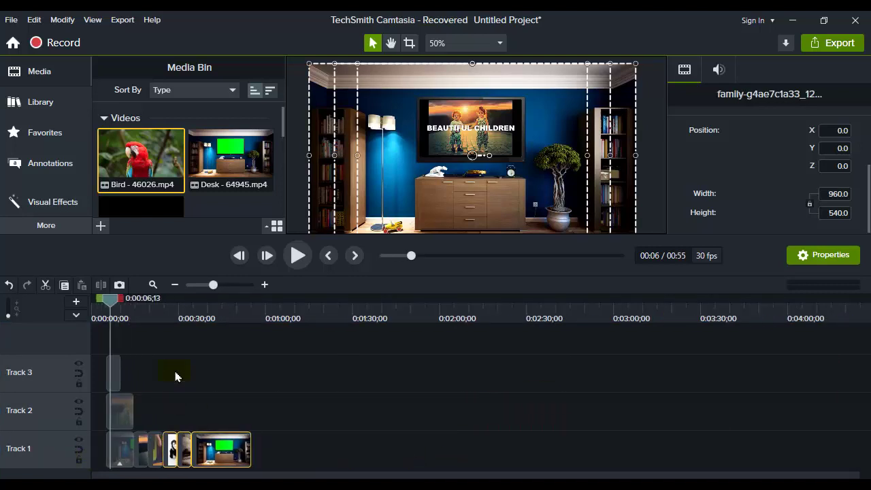
scroll(175, 376, "up", 3)
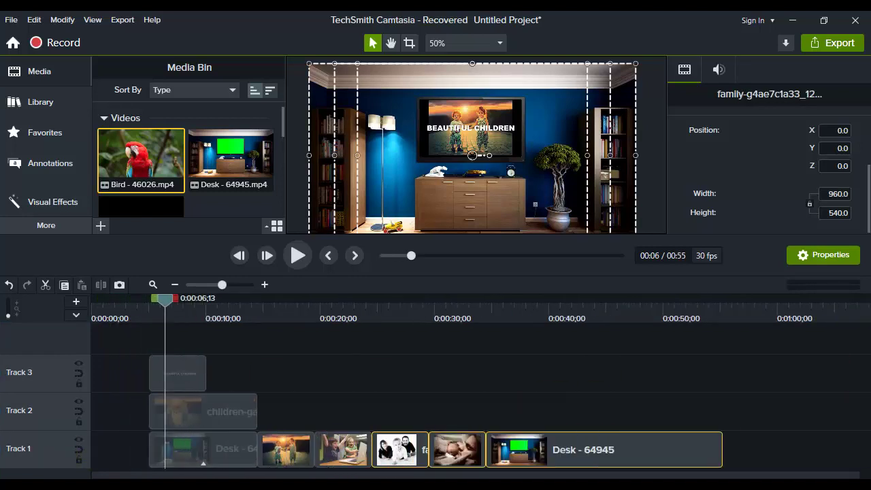
left_click_drag(772, 444, 772, 464)
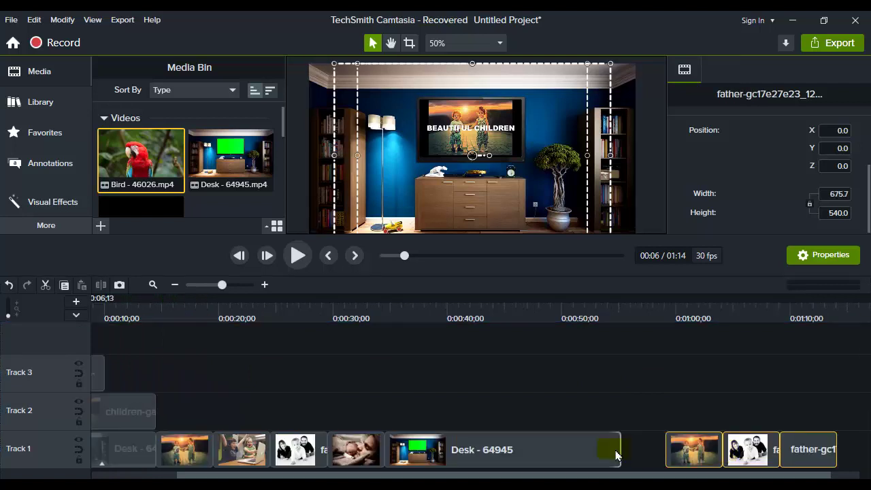
Shorten the Desk clip and slide the trailing clips left to close the gap.
left_click_drag(625, 452, 451, 451)
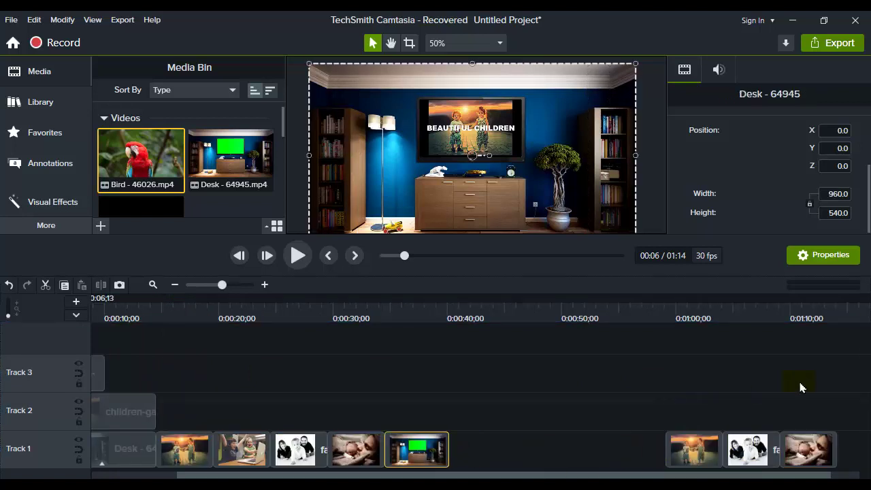
left_click_drag(833, 443, 663, 451)
left_click_drag(687, 449, 476, 452)
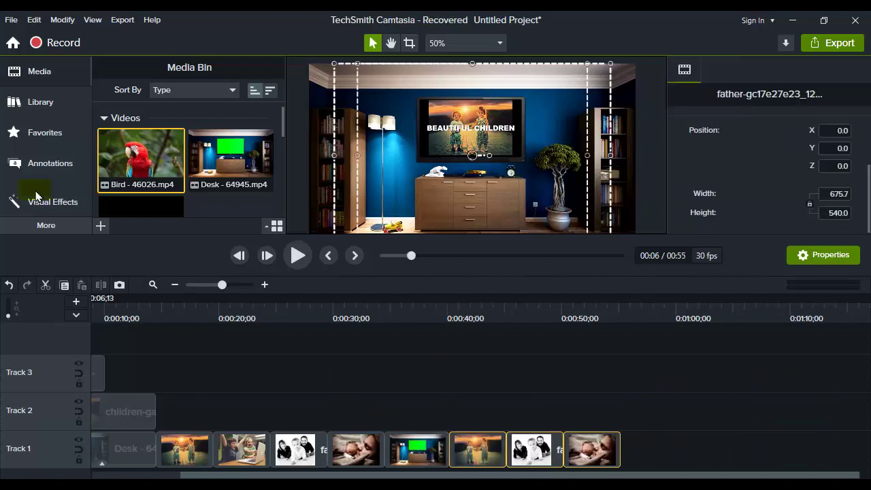
Browse the side tool panels and bring up the Zoom-n-Pan settings.
left_click(29, 88)
left_click(37, 102)
left_click(49, 163)
left_click(58, 202)
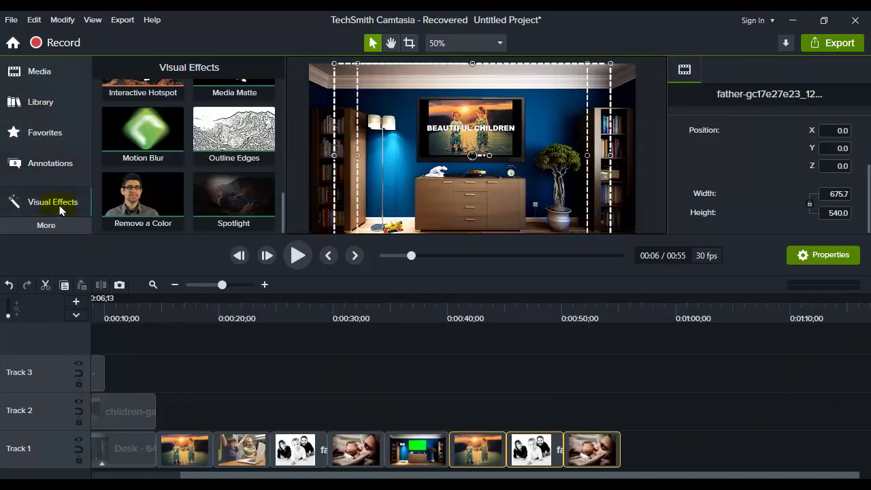
left_click(55, 198)
left_click(54, 225)
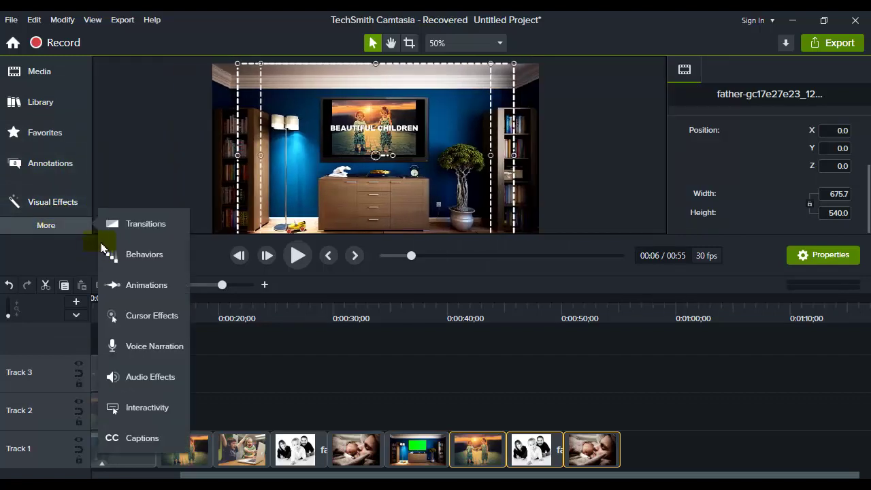
left_click(138, 285)
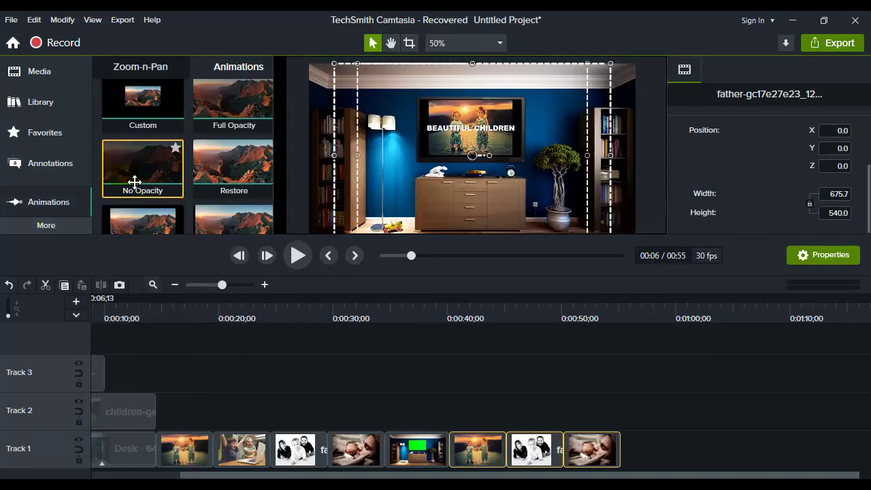
scroll(156, 122, "down", 3)
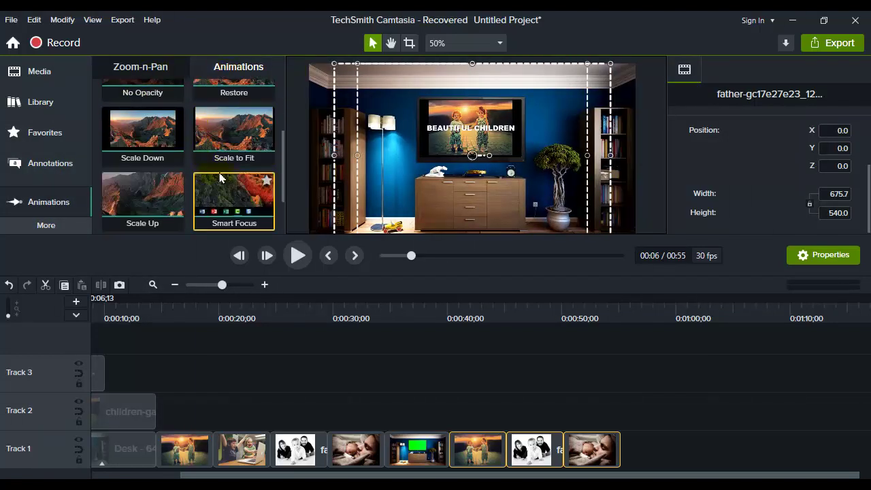
scroll(191, 163, "up", 4)
left_click(144, 71)
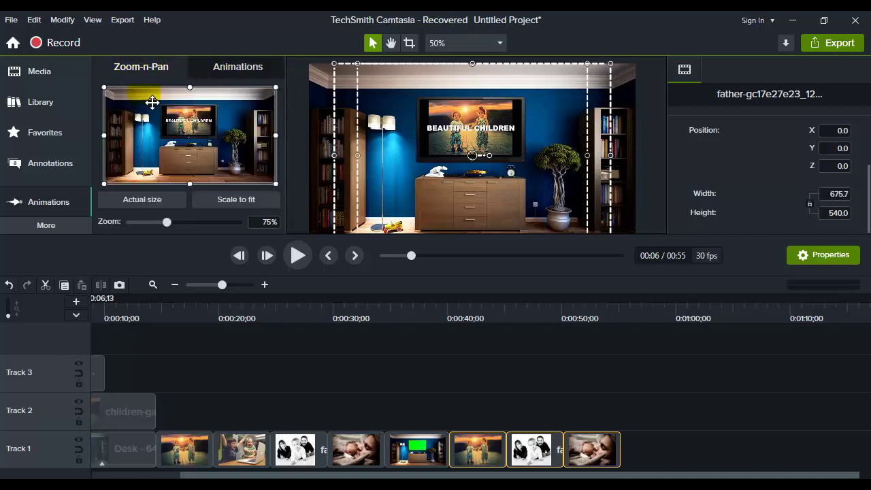
Zoom in on the children in the first children photo at 0:00:14, lengthen it, and preview.
left_click(155, 313)
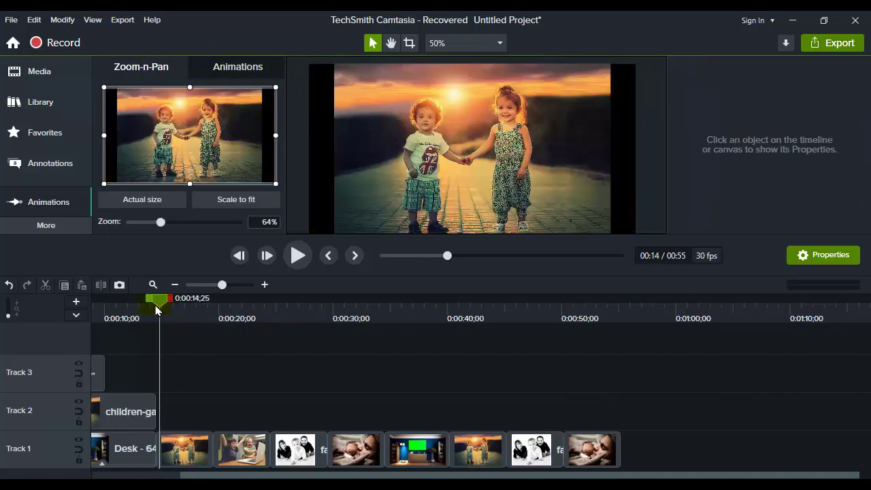
left_click(357, 183)
left_click(178, 449)
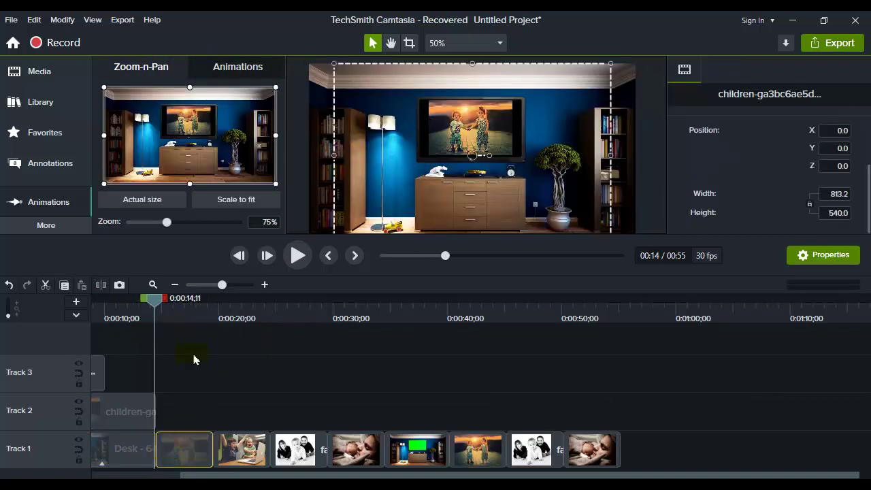
left_click_drag(159, 307, 164, 309)
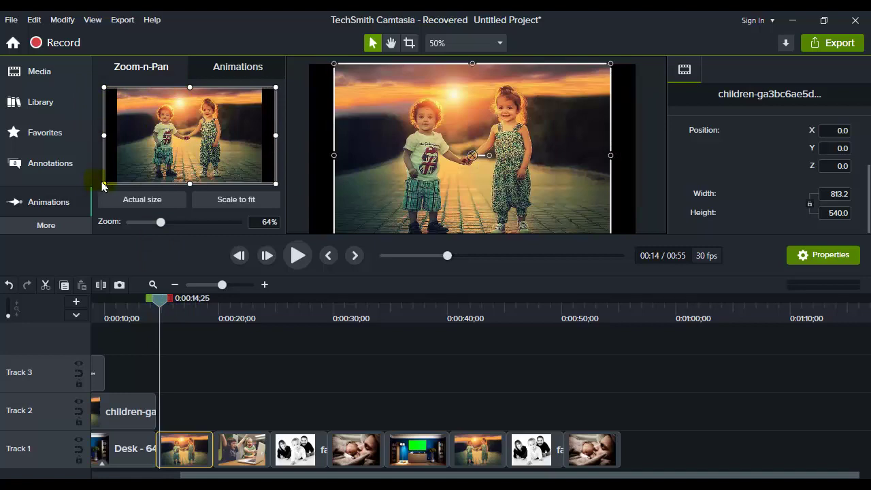
left_click_drag(105, 184, 183, 122)
scroll(180, 430, "up", 1)
scroll(177, 435, "up", 1)
left_click_drag(167, 453, 206, 453)
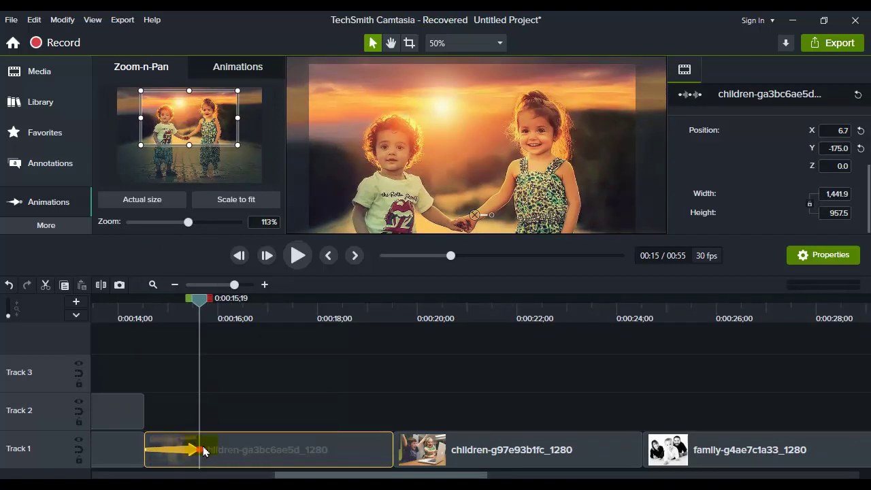
left_click_drag(201, 310, 138, 310)
left_click(297, 255)
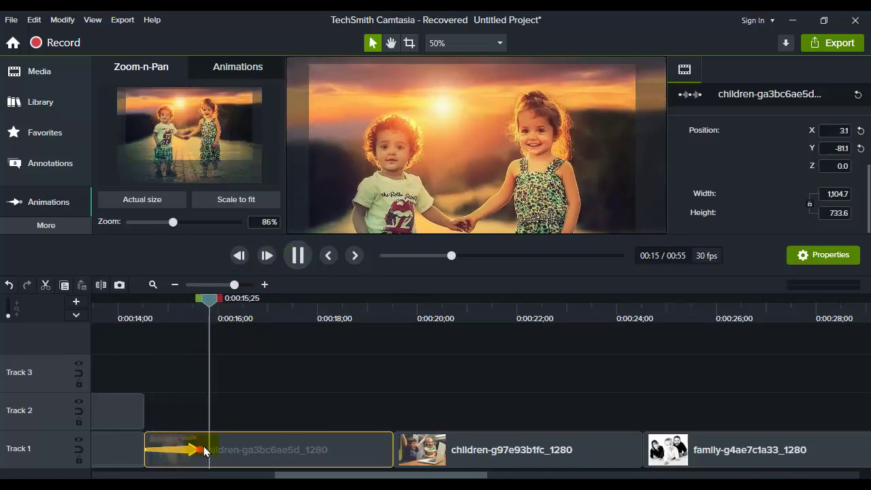
key("space")
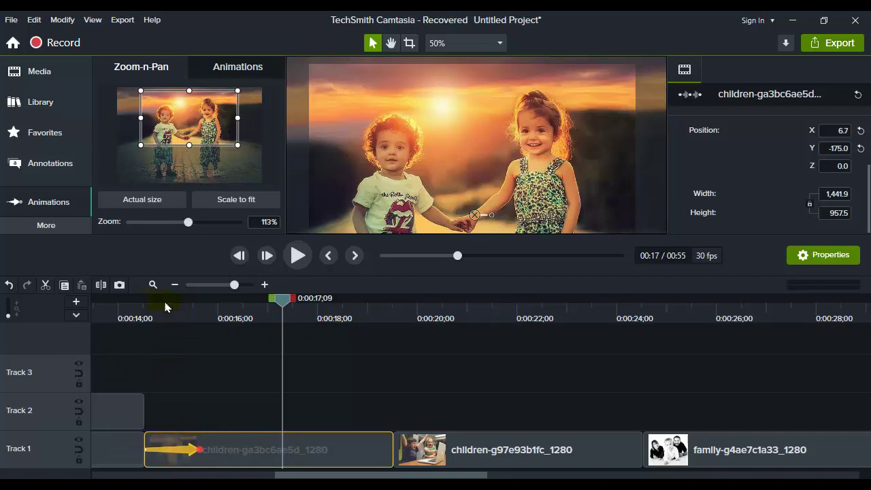
Add a Scale to fit zoom-out after the zoom-in and preview both animations.
left_click(146, 305)
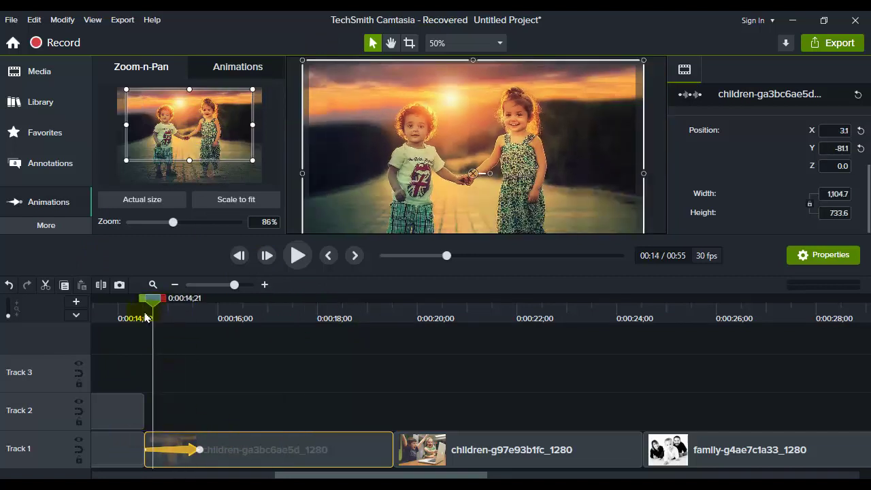
left_click(303, 257)
left_click(299, 262)
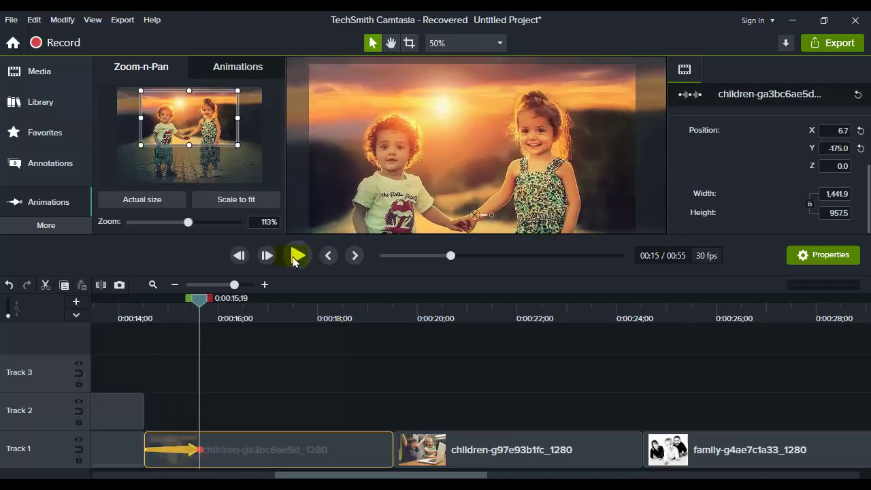
left_click(299, 261)
left_click(297, 255)
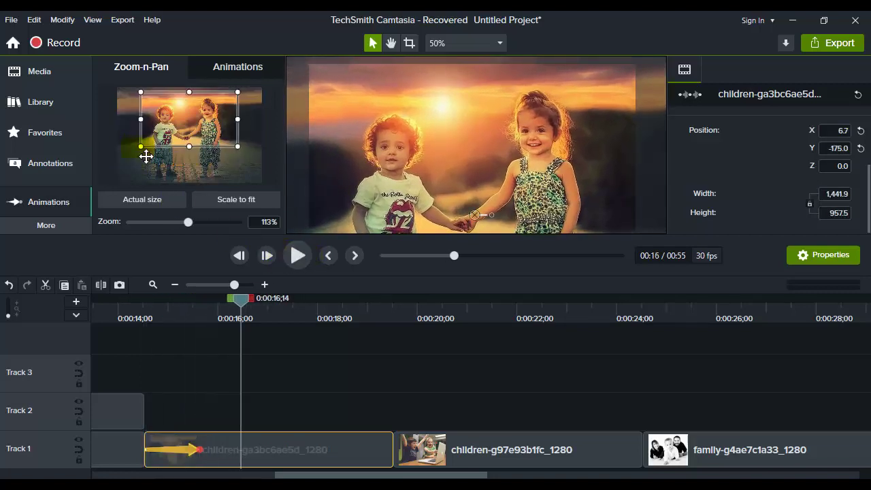
left_click(224, 198)
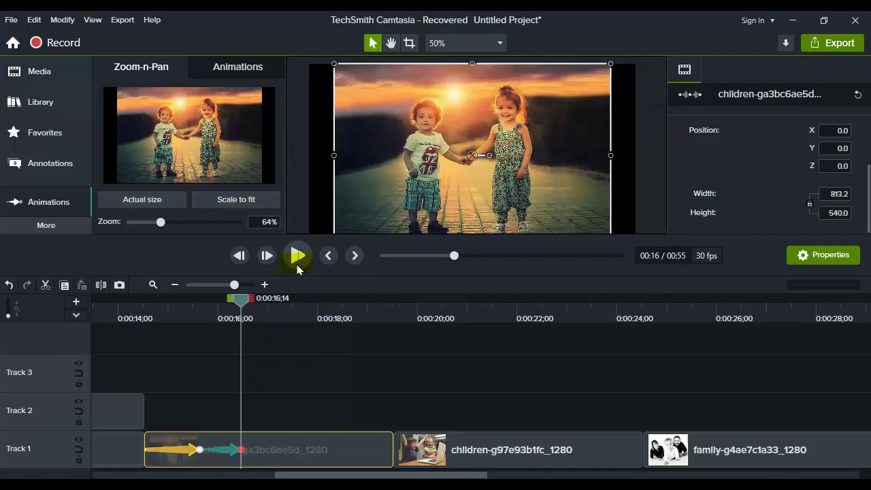
left_click(297, 255)
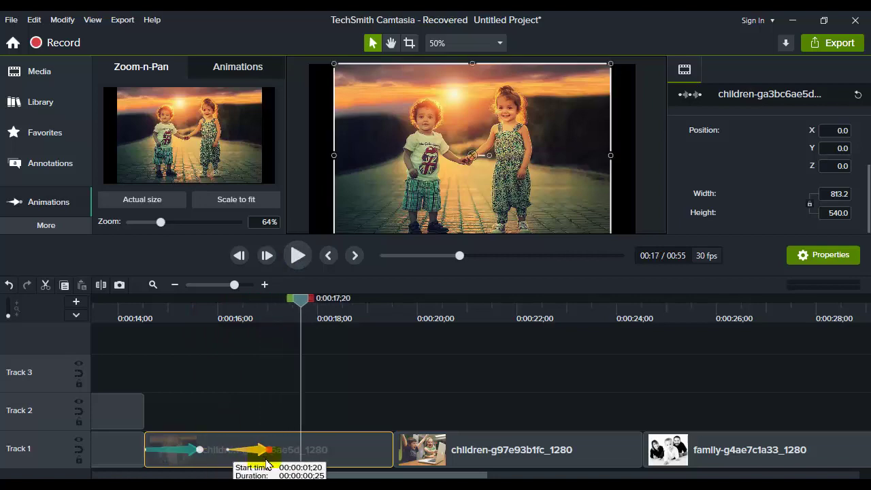
left_click(195, 317)
left_click(294, 259)
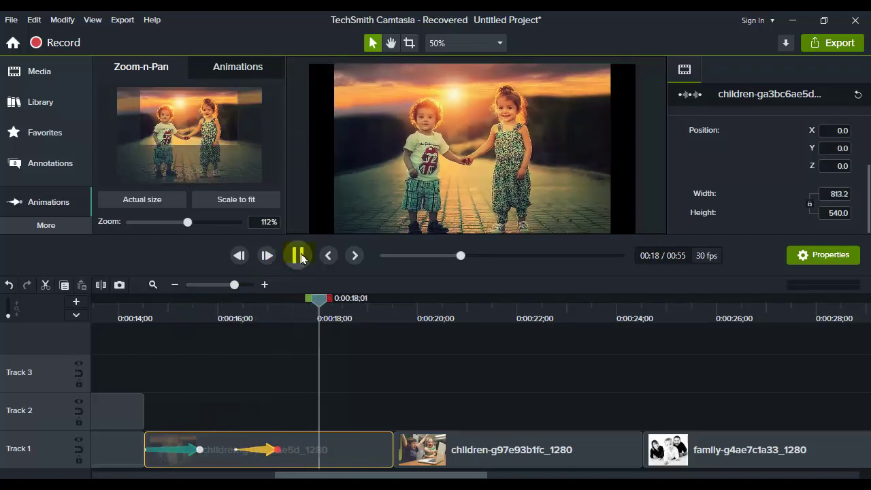
left_click(297, 257)
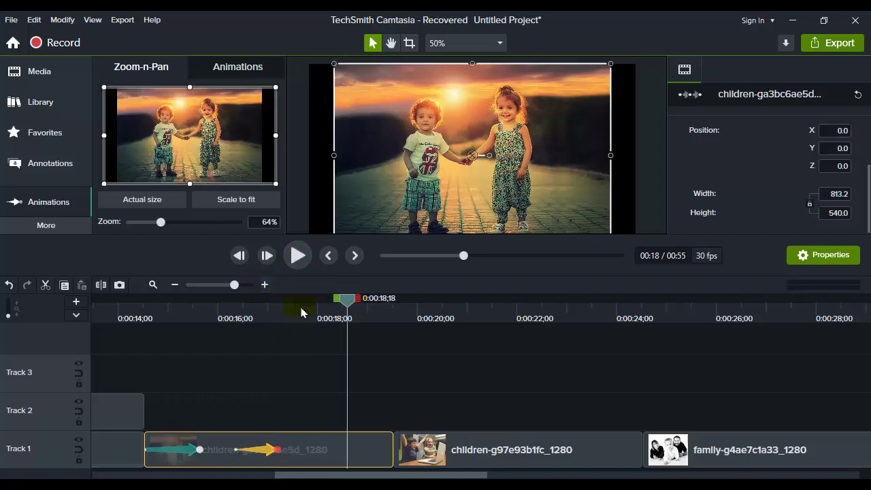
left_click_drag(287, 313, 226, 314)
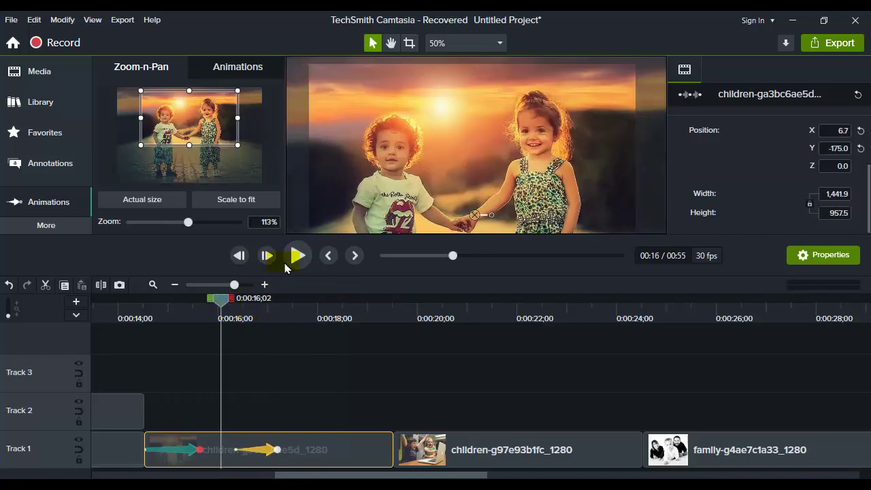
left_click(288, 266)
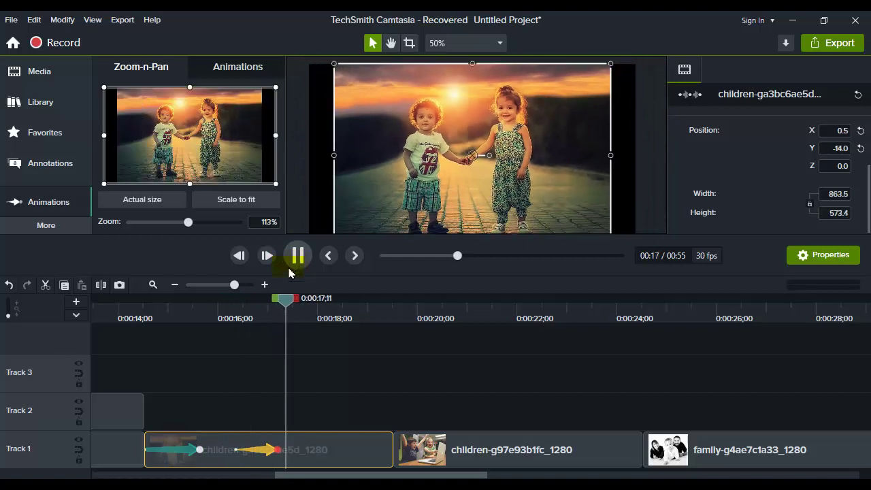
Stop playback and browse the annotations, favorites, animations and transitions panels.
key("space")
scroll(287, 376, "down", 3)
left_click(55, 164)
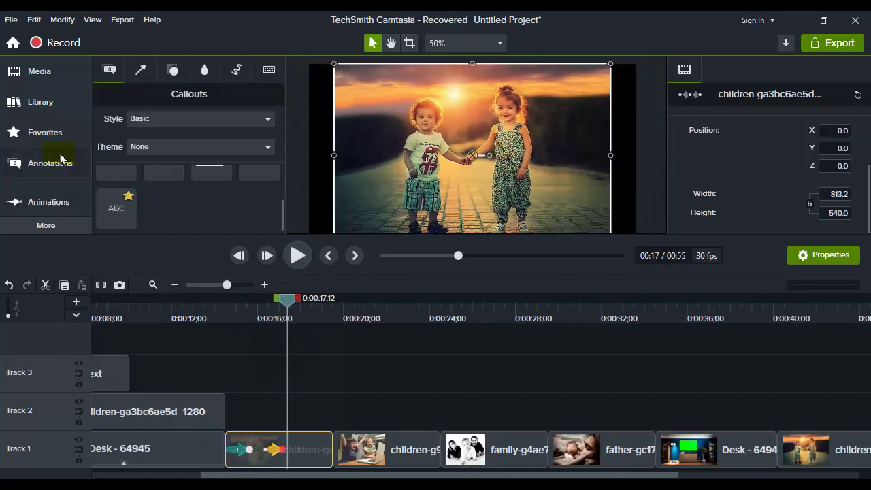
left_click(60, 133)
left_click(45, 227)
left_click(58, 215)
left_click(61, 226)
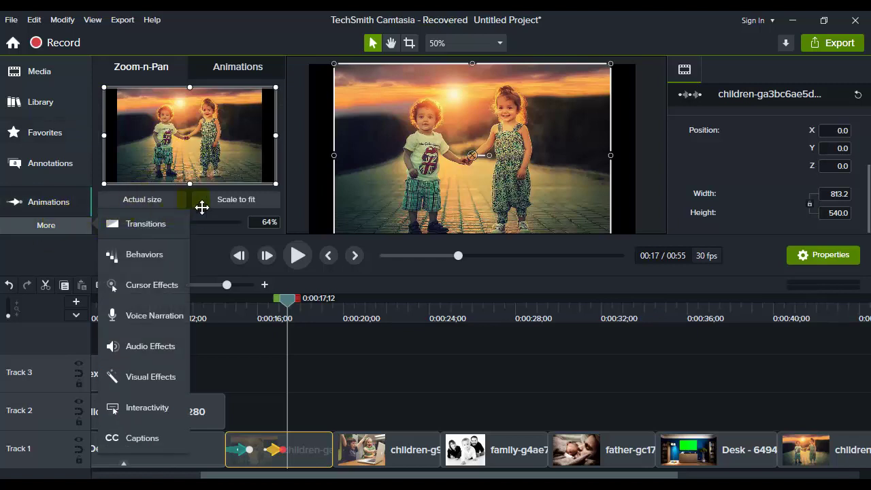
left_click(158, 228)
scroll(243, 171, "down", 4)
scroll(263, 196, "down", 2)
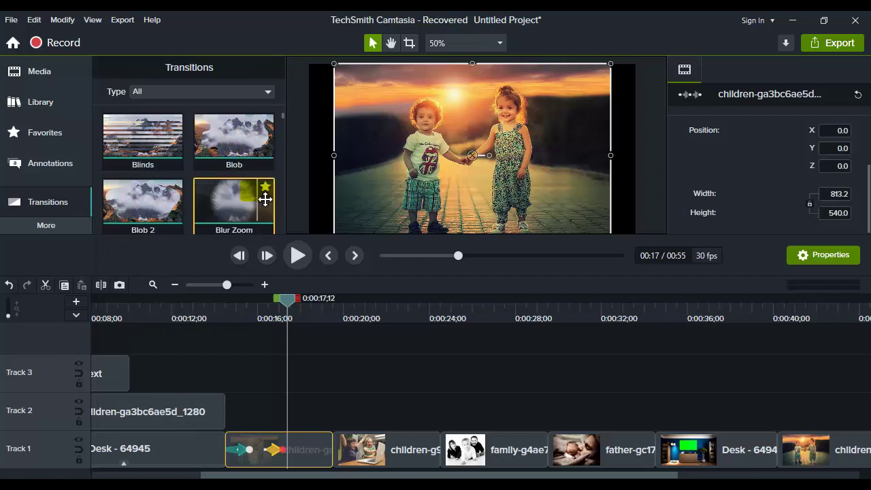
scroll(262, 199, "down", 1)
Pick Behaviors from the More list to show the behavior presets.
left_click(54, 173)
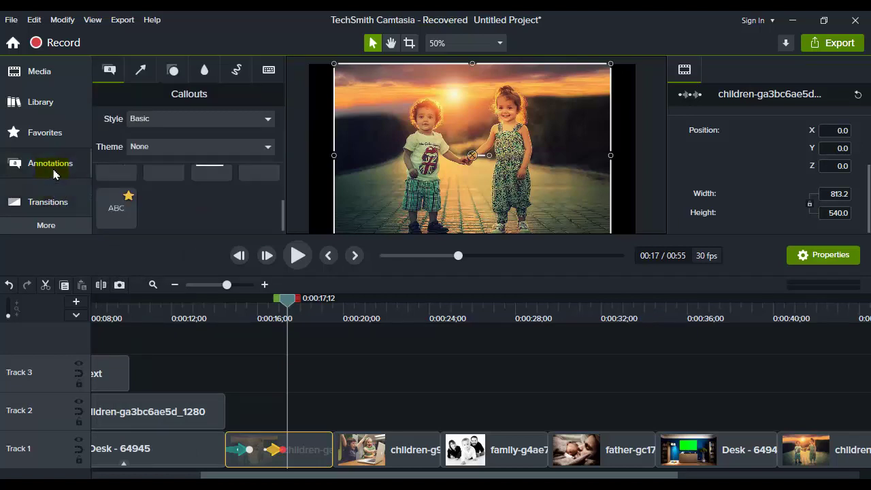
left_click(63, 230)
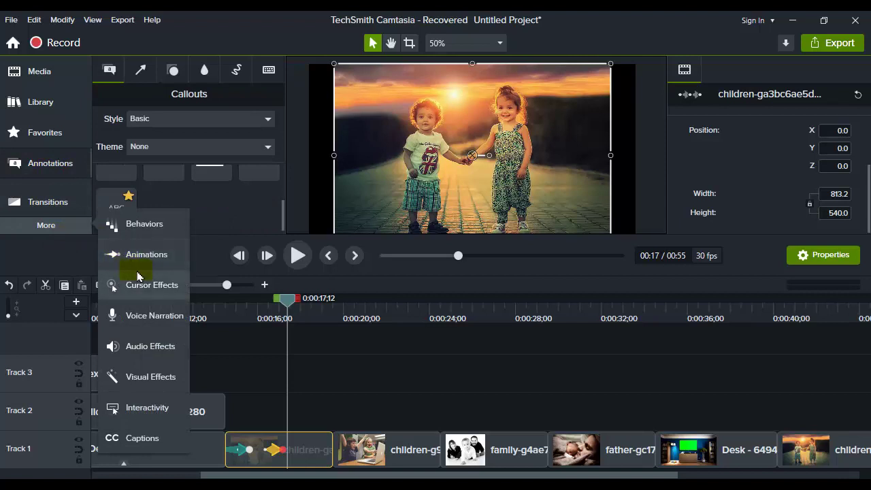
left_click(138, 248)
left_click(55, 225)
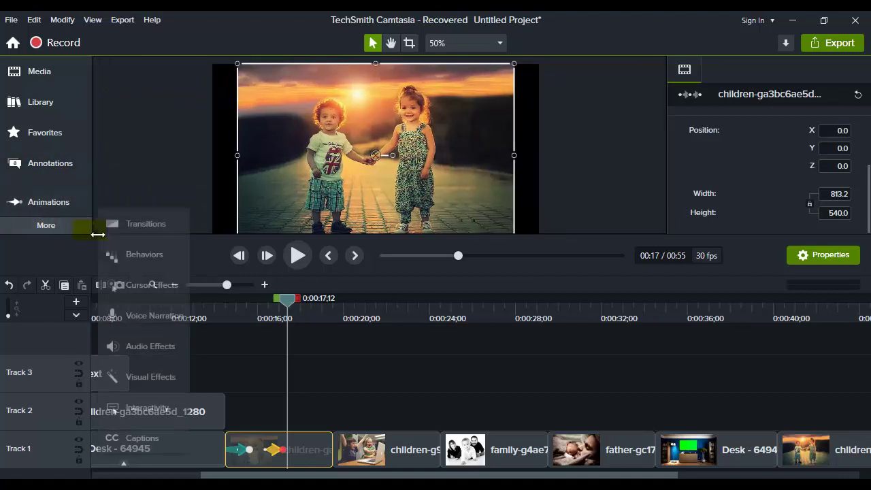
left_click(121, 227)
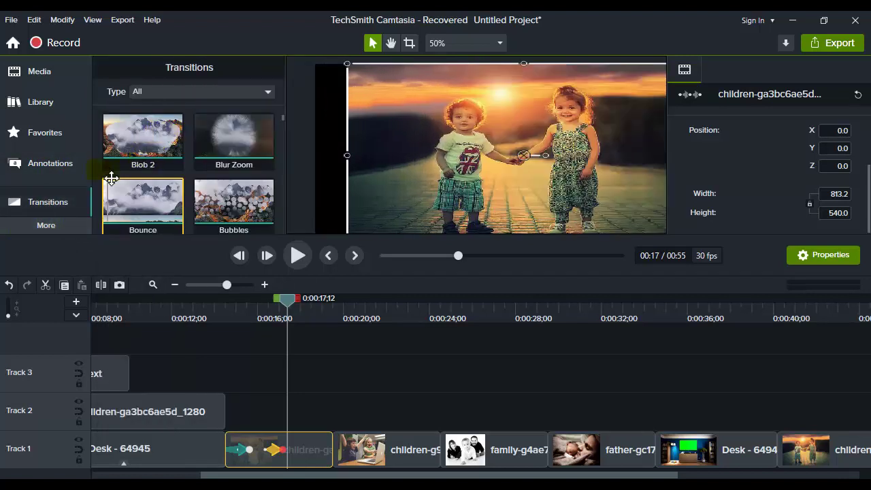
left_click(68, 233)
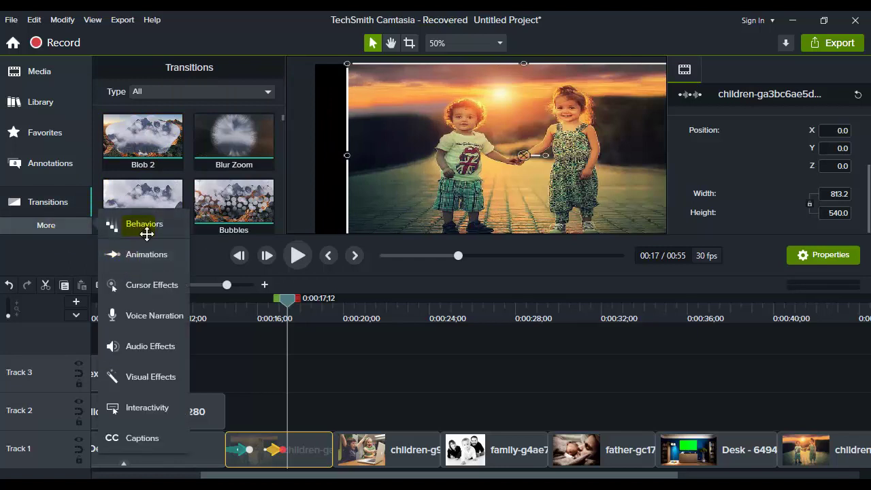
left_click(121, 224)
scroll(229, 140, "down", 5)
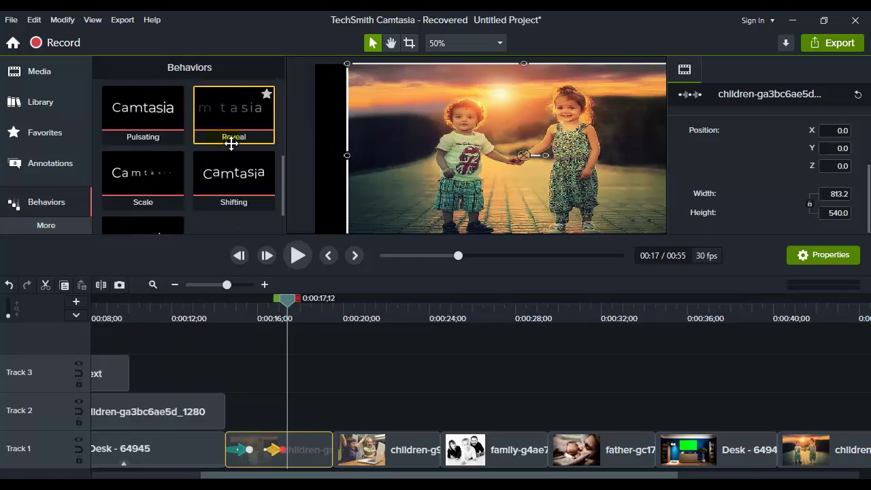
Apply the Sliding behavior to the first children photo and preview it.
left_click_drag(170, 210, 333, 449)
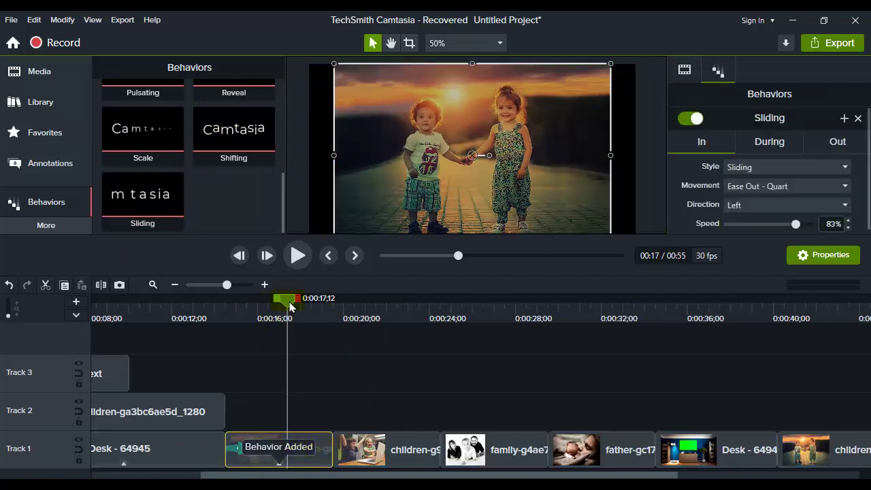
left_click_drag(290, 307, 202, 299)
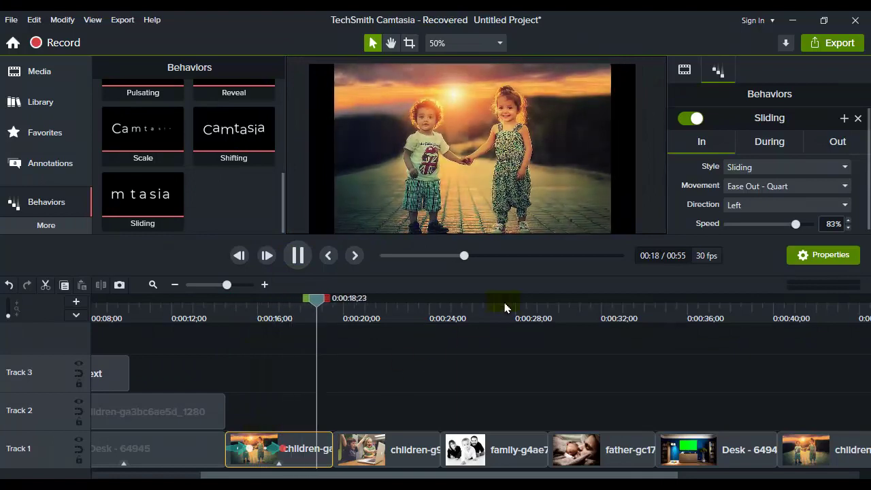
left_click(299, 256)
left_click(240, 318)
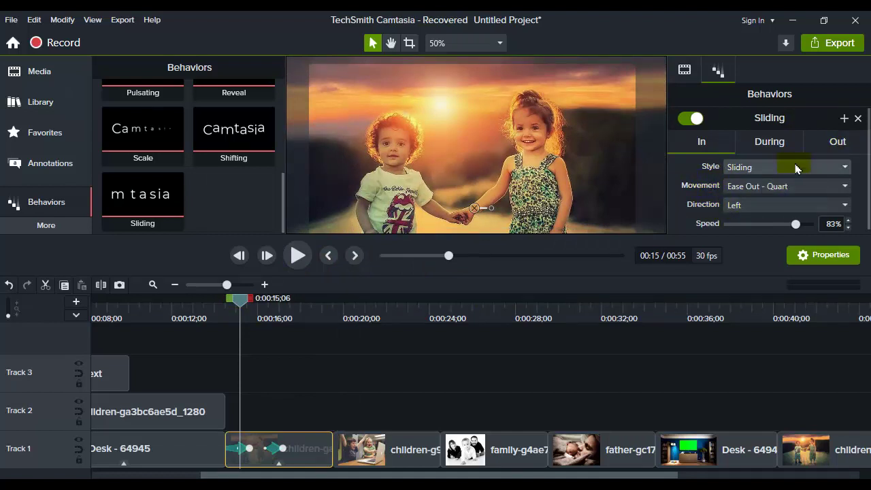
Set the behavior's ongoing style to Pulsate and preview the pulsing photo.
left_click(836, 141)
left_click(726, 140)
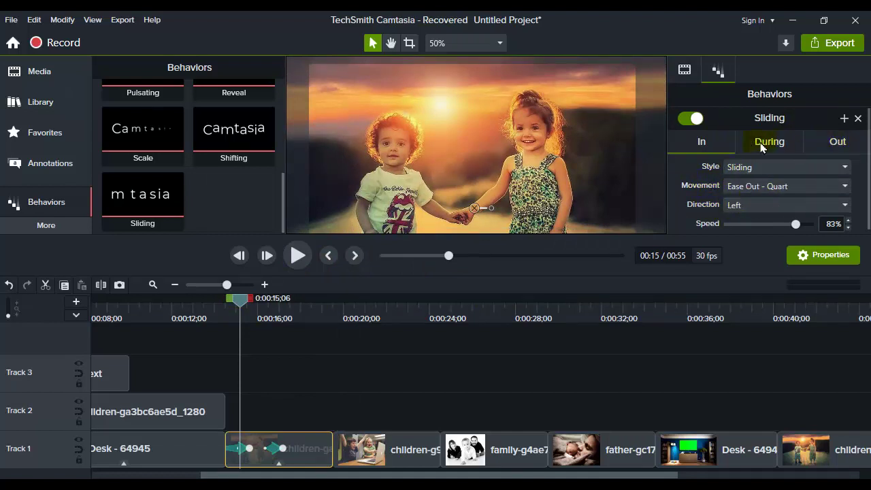
left_click(759, 151)
scroll(735, 134, "up", 1)
left_click(703, 143)
left_click(731, 174)
left_click(735, 170)
left_click(756, 149)
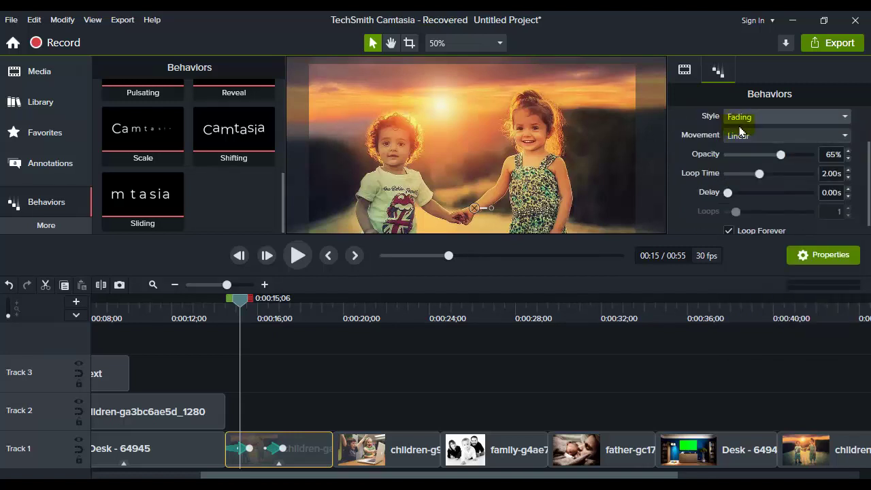
scroll(739, 134, "up", 1)
left_click(740, 167)
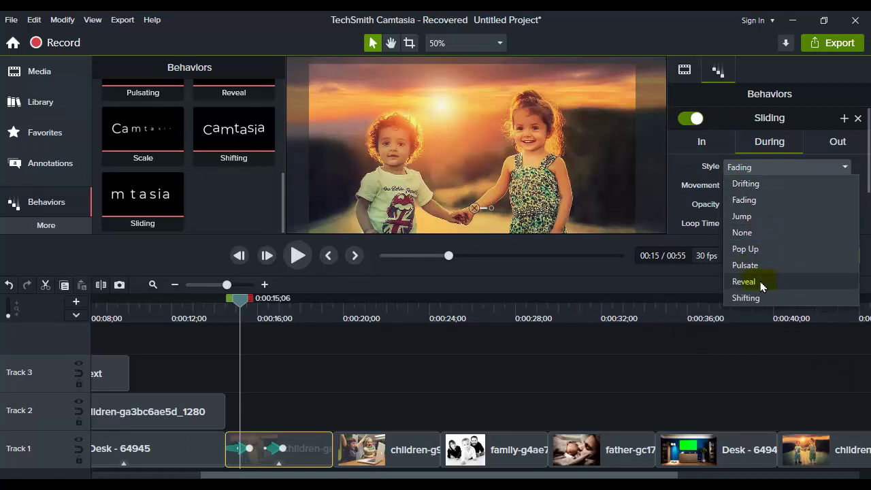
left_click(747, 265)
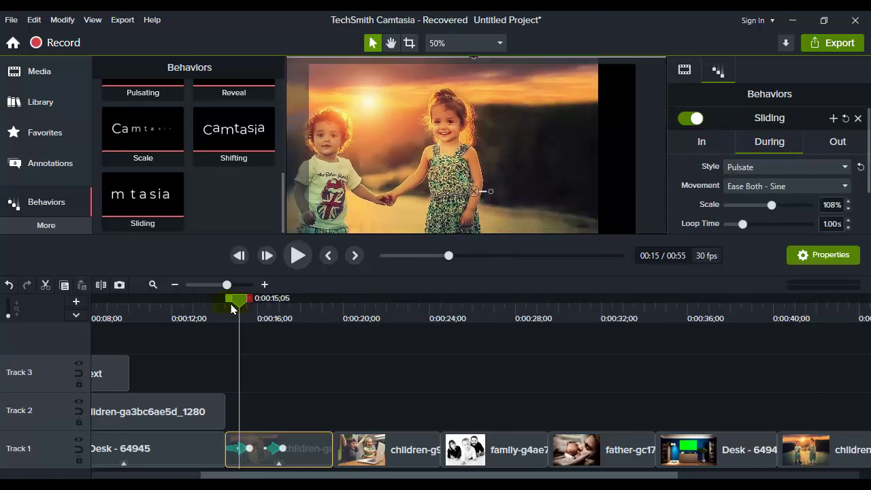
left_click(298, 256)
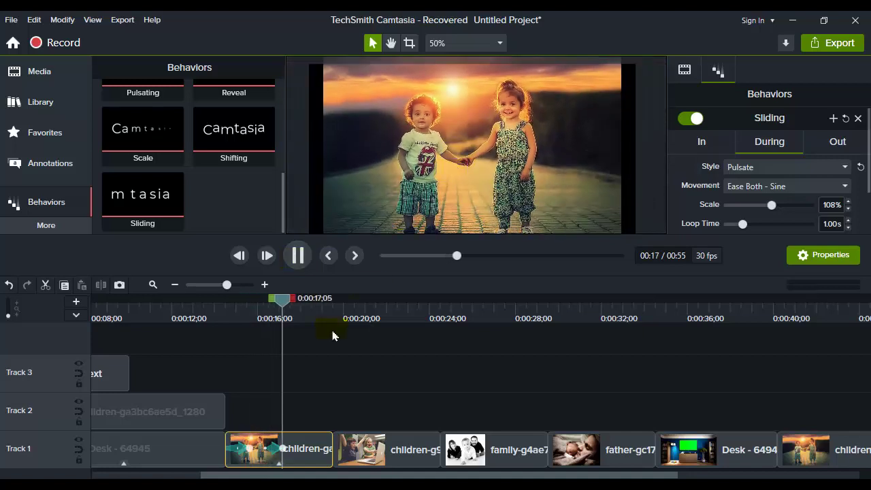
Trim the sunset children clip's end and slide the children-g9 clip left to close the gap.
left_click_drag(329, 454, 303, 453)
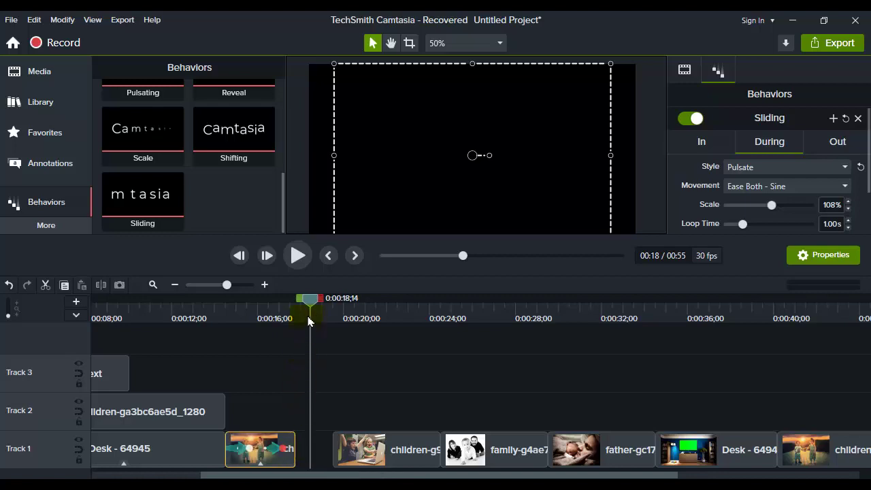
left_click_drag(311, 311, 322, 330)
left_click_drag(361, 449, 323, 445)
left_click_drag(324, 311, 299, 307)
Apply the Drifting behavior to the laptop children clip, keeping the Bottom direction.
scroll(221, 216, "up", 5)
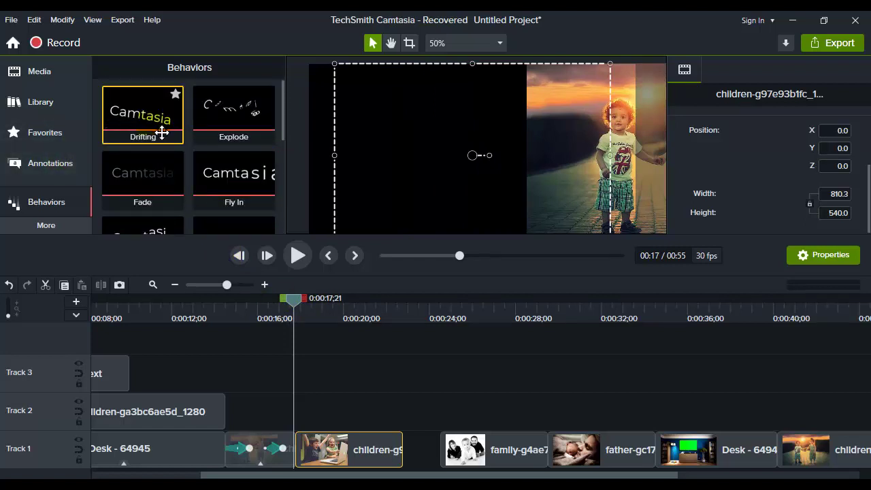
left_click_drag(161, 132, 318, 454)
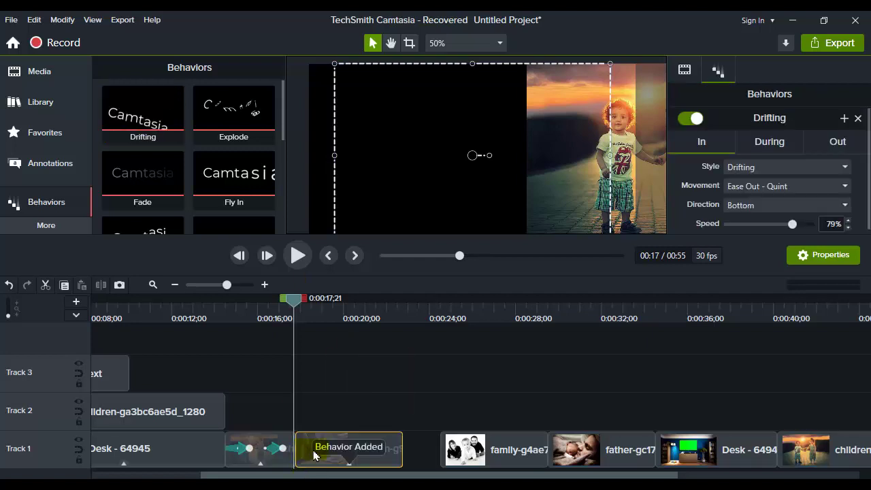
left_click(299, 255)
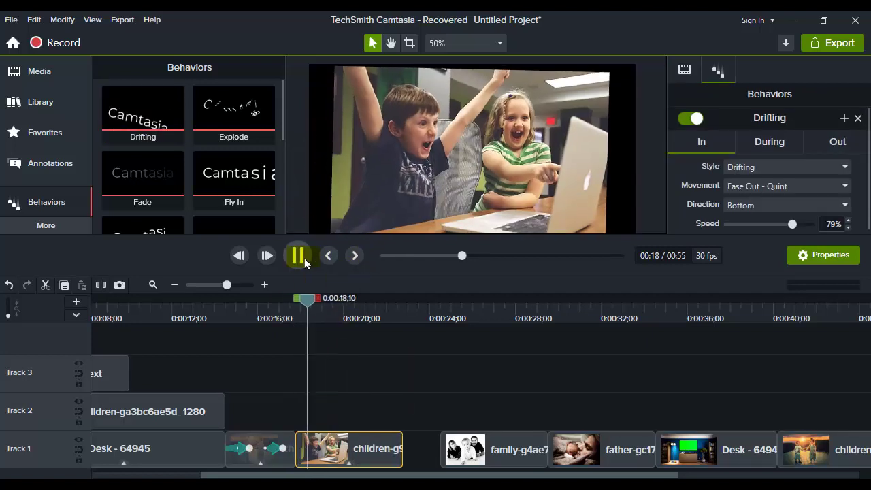
left_click(300, 256)
left_click(755, 204)
left_click(752, 206)
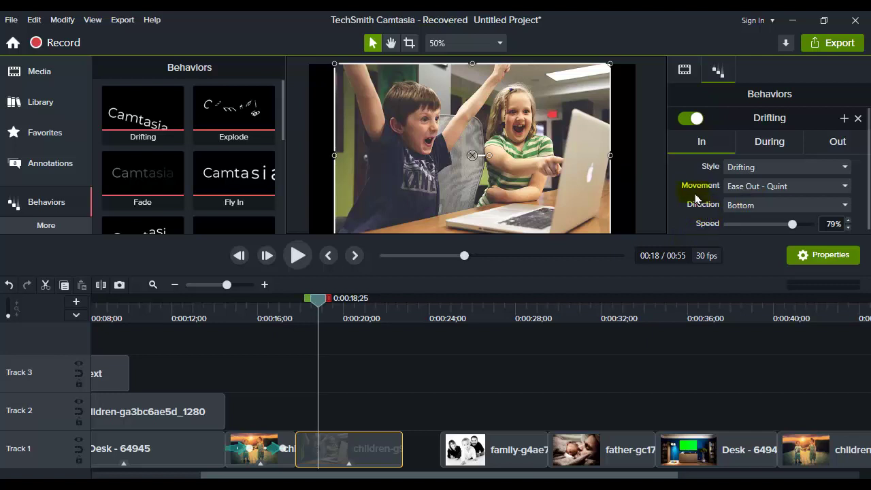
Set the Drifting movement to Smooth, preview, and trim the clip's end at 0:00:19;24.
left_click(740, 168)
left_click(748, 170)
left_click(753, 189)
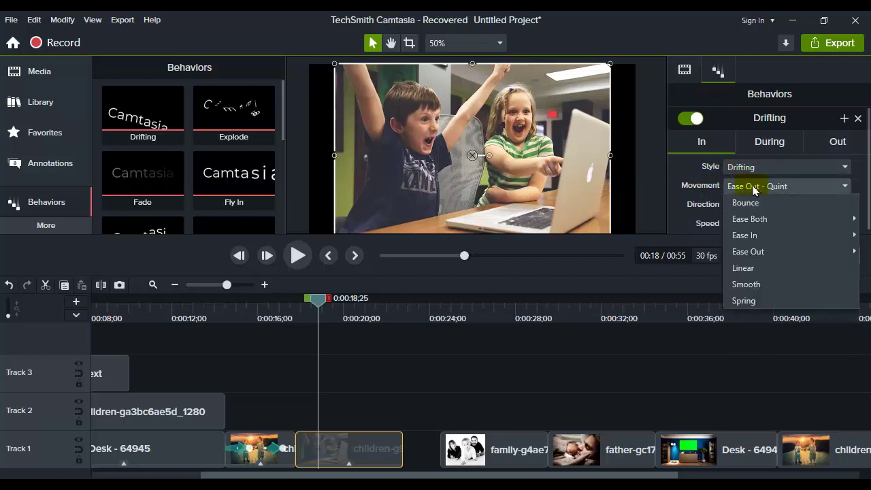
left_click(781, 283)
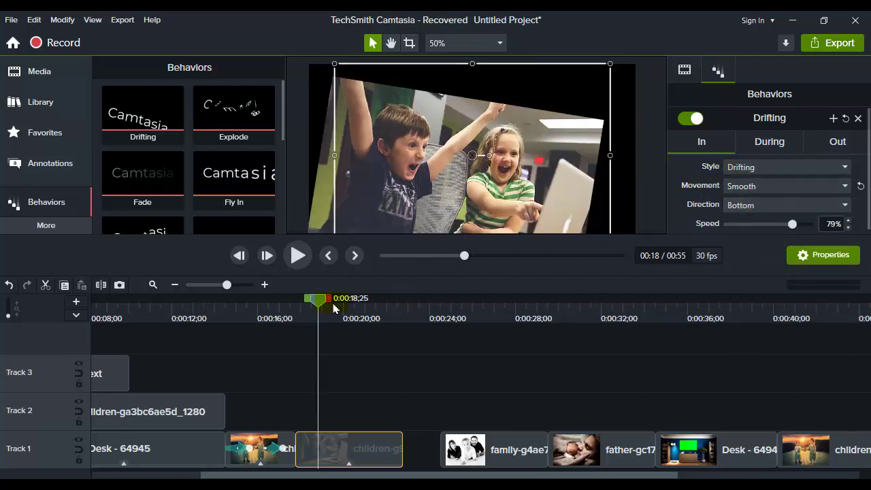
left_click_drag(333, 308, 286, 305)
left_click(298, 256)
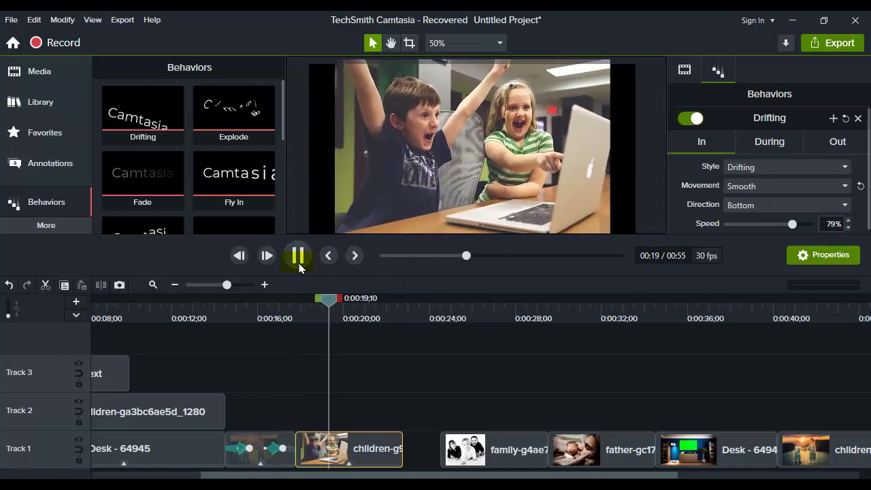
left_click(401, 442)
left_click_drag(402, 440, 350, 443)
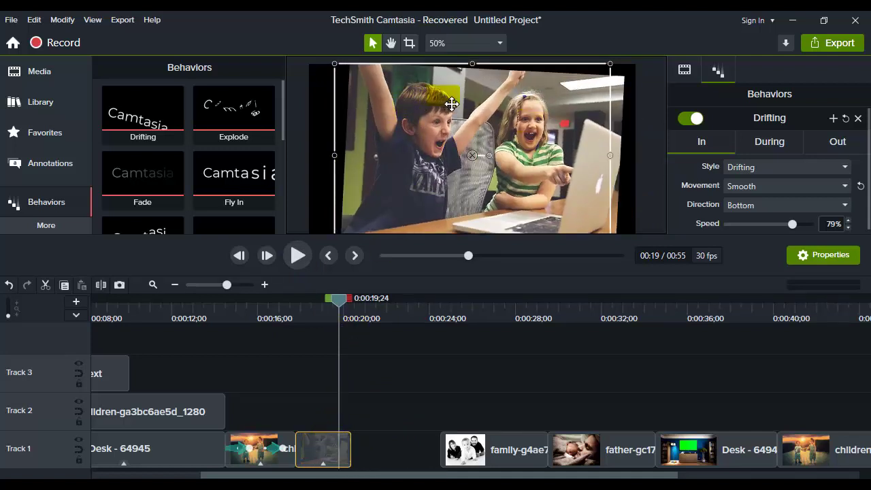
Zoom the laptop children clip to 115% on the two children and preview it.
left_click(50, 164)
left_click(46, 225)
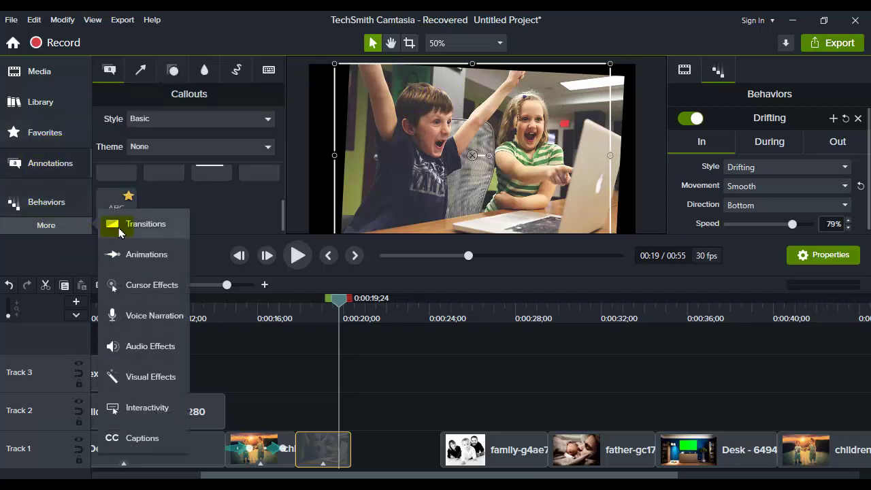
left_click(147, 252)
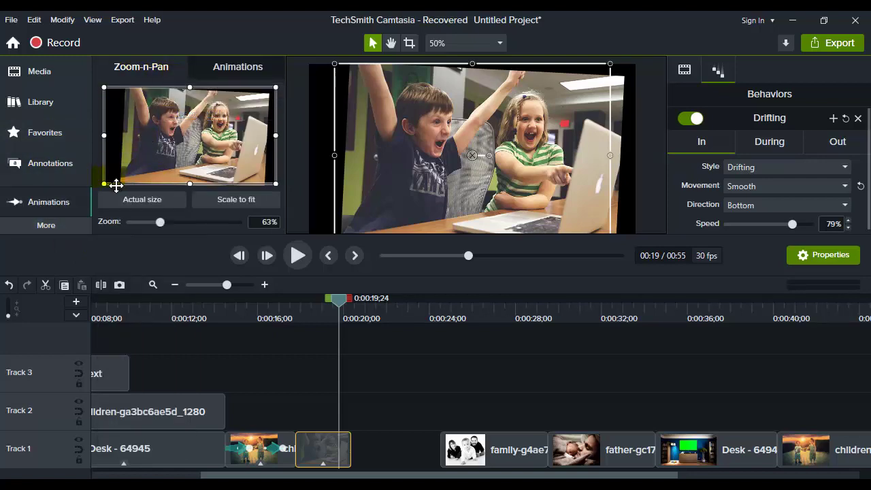
left_click_drag(105, 182, 195, 138)
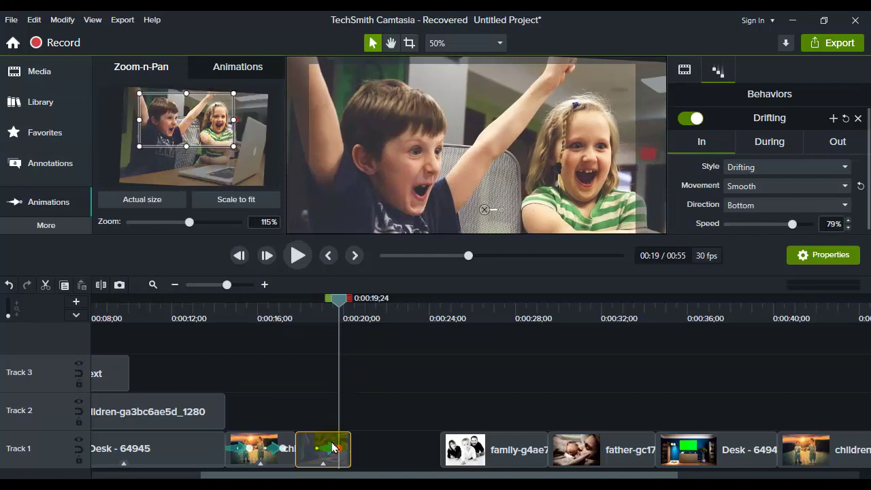
scroll(332, 458, "up", 2, "ctrl")
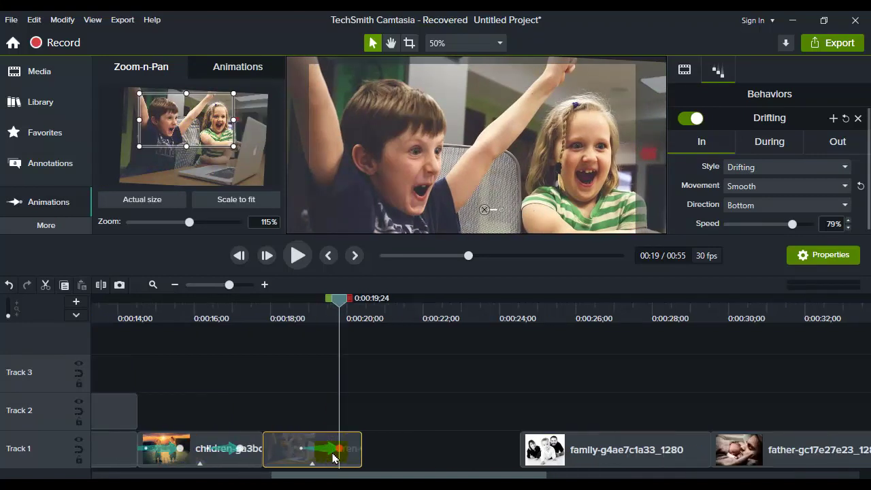
left_click(291, 318)
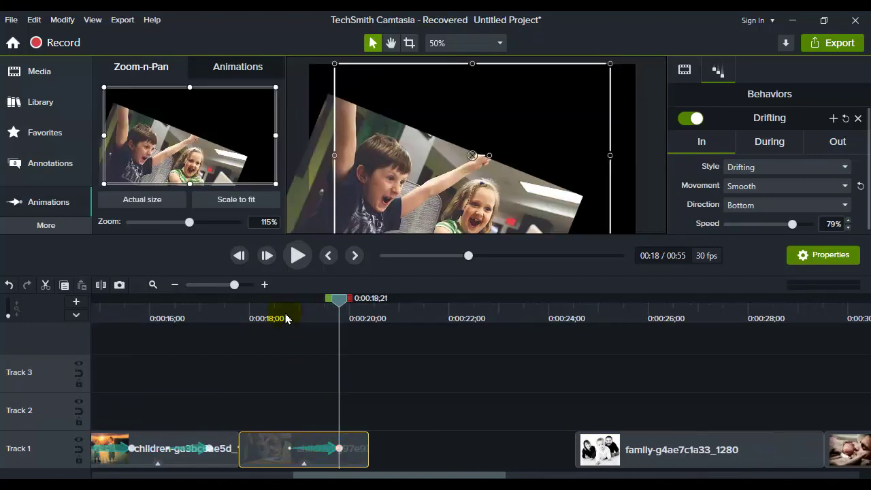
left_click(298, 255)
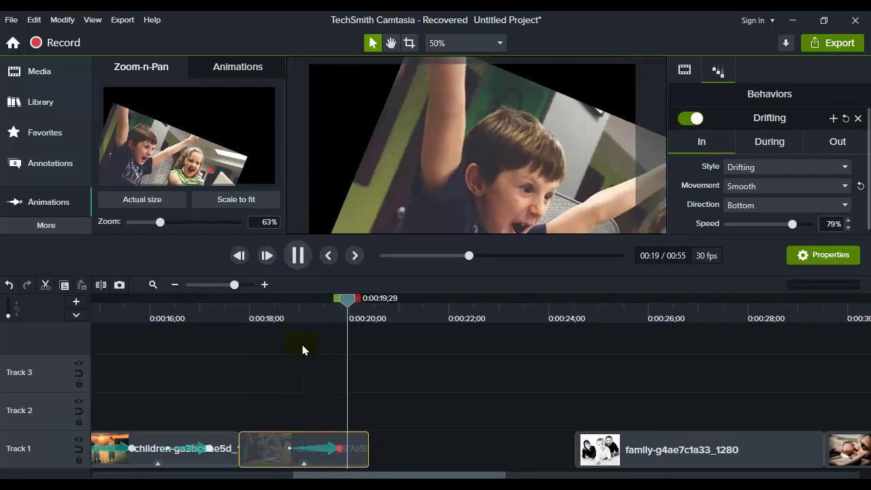
key("space")
Replay the zoom-in, then move the family clip left against the laptop clip.
left_click(346, 451)
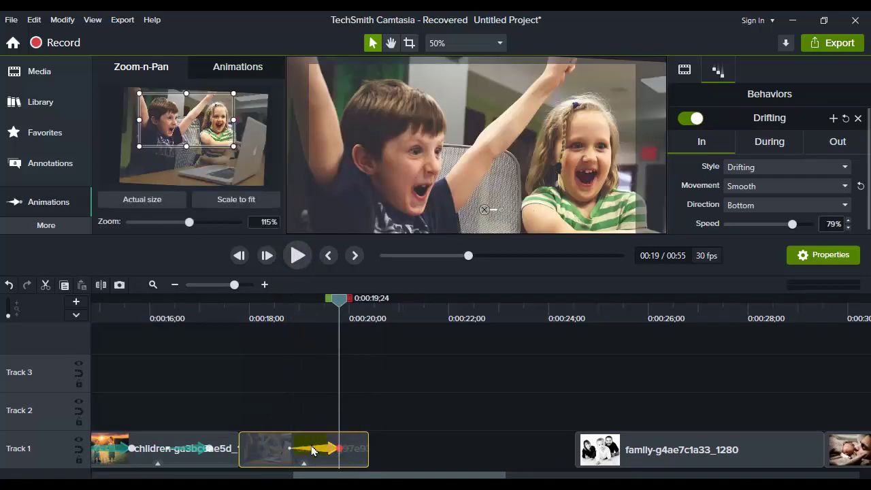
left_click(248, 314)
left_click(296, 258)
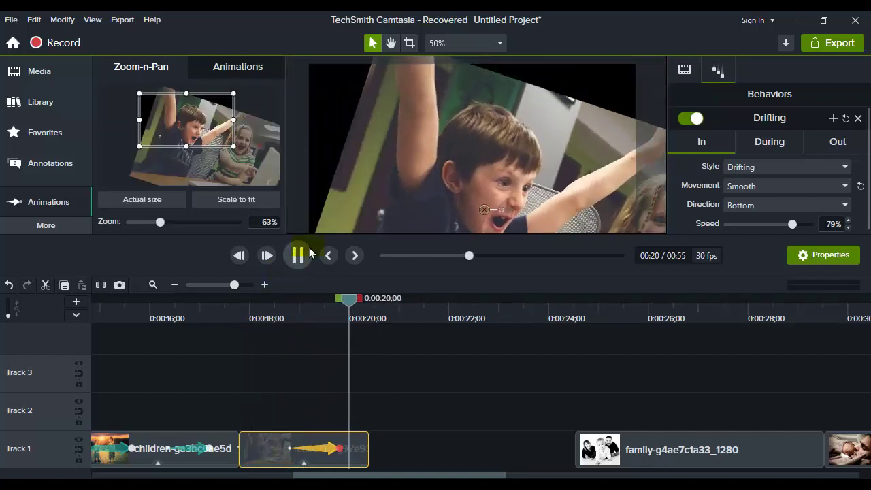
left_click(315, 335)
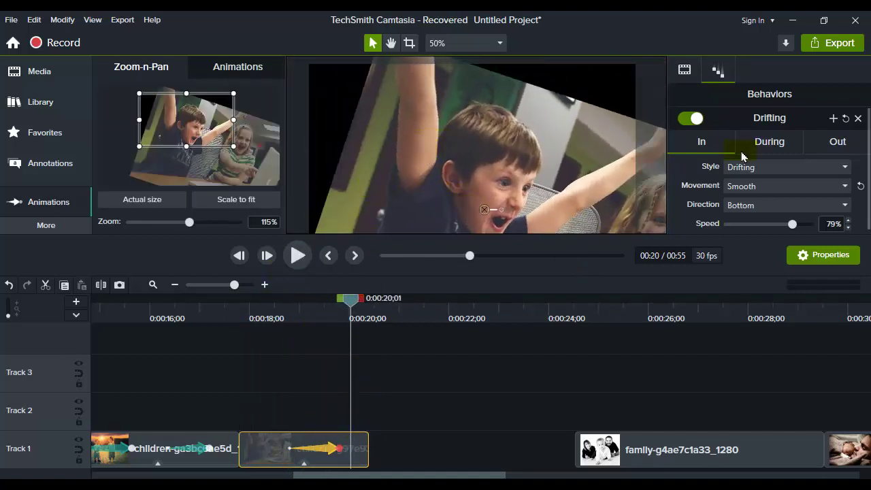
left_click_drag(617, 434, 356, 320)
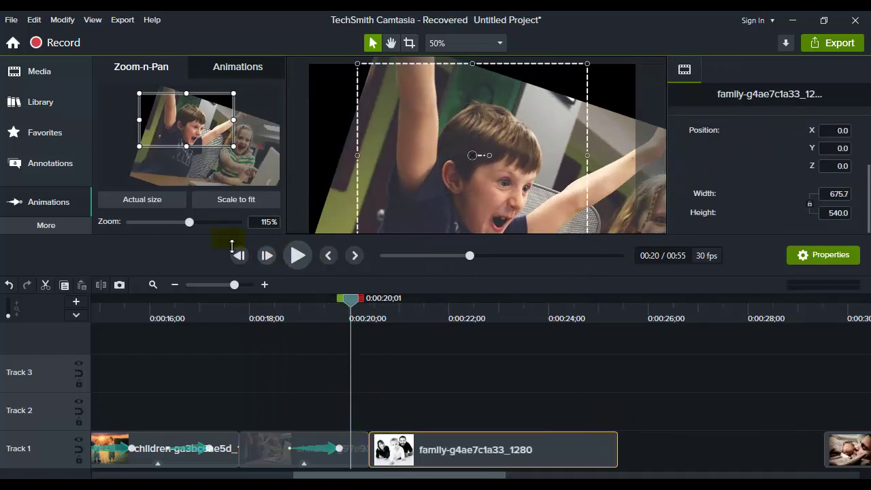
Apply the Explode behavior to the family photo clip.
left_click(57, 159)
left_click(77, 227)
left_click(146, 255)
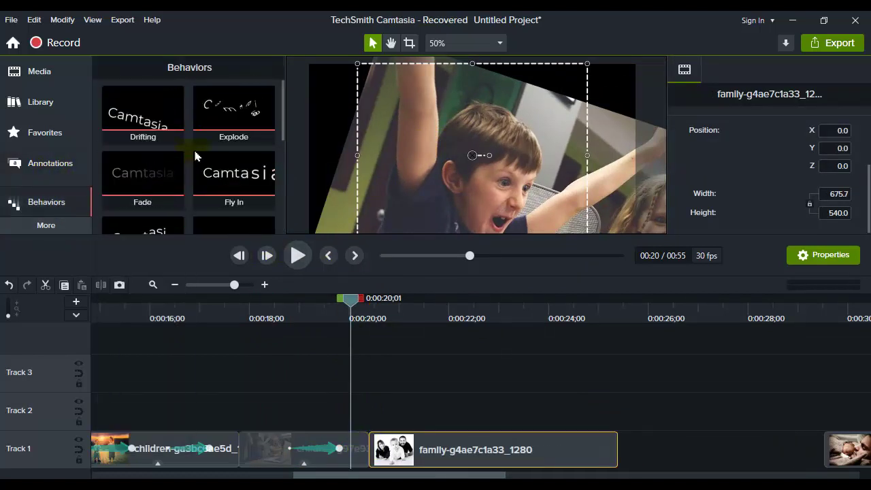
left_click_drag(207, 146, 379, 457)
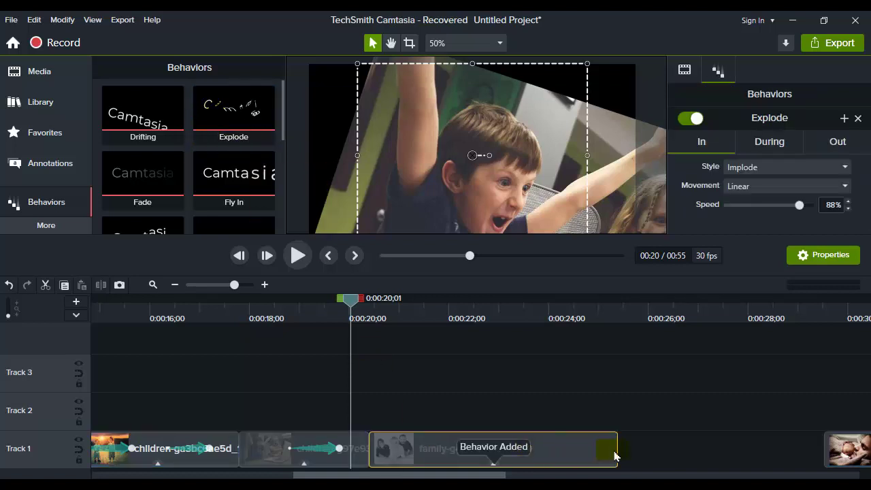
Rearrange the laptop and family clips on Track 1 and preview the Implode entrance.
left_click_drag(615, 456, 451, 455)
left_click(344, 447)
left_click_drag(343, 446, 331, 448)
left_click_drag(391, 447, 308, 292)
left_click_drag(345, 385, 398, 448)
left_click_drag(352, 304, 320, 303)
left_click(298, 255)
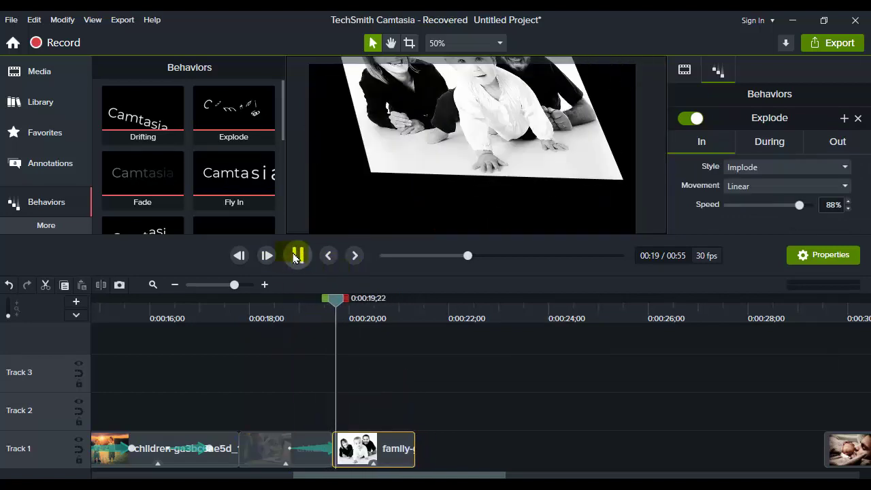
left_click(299, 258)
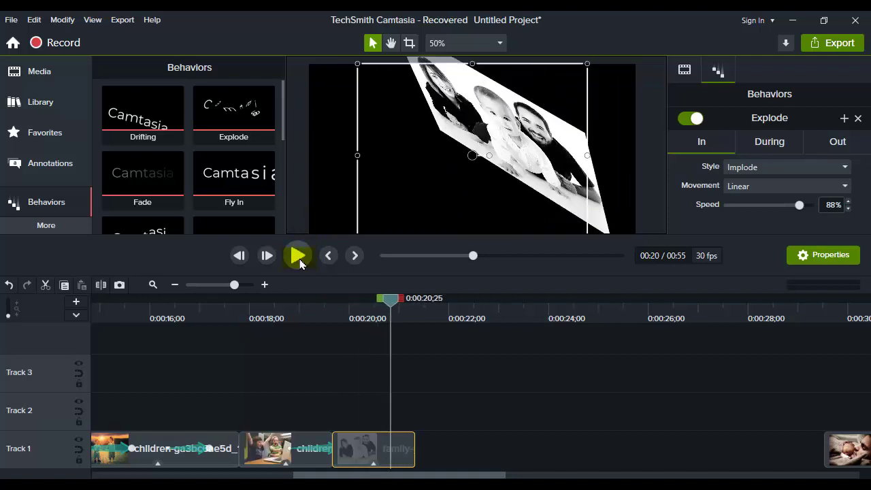
Lengthen the family clip and slide the father clip left beside it.
left_click_drag(419, 450, 399, 461)
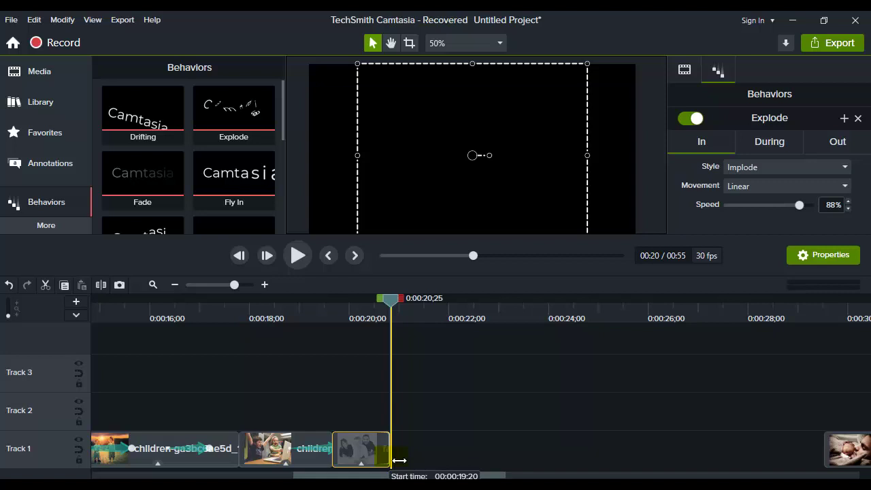
left_click_drag(400, 460, 510, 469)
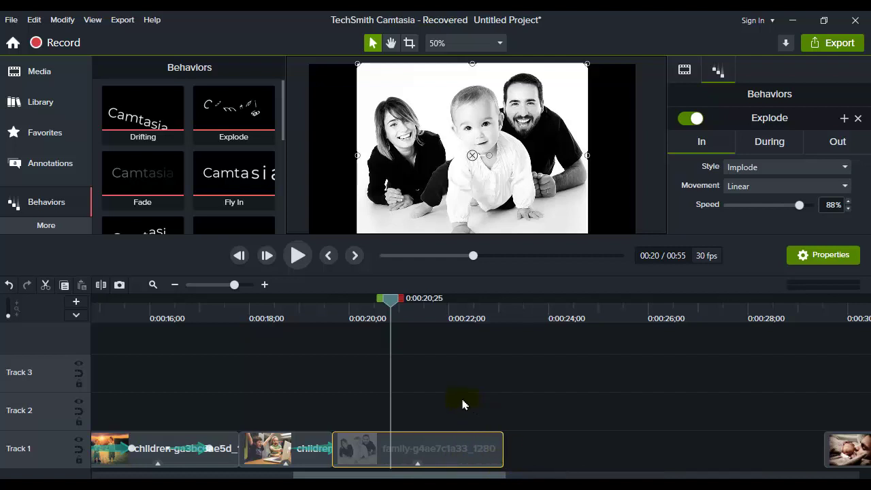
scroll(462, 403, "down", 3)
left_click_drag(649, 445, 470, 442)
scroll(544, 390, "down", 1)
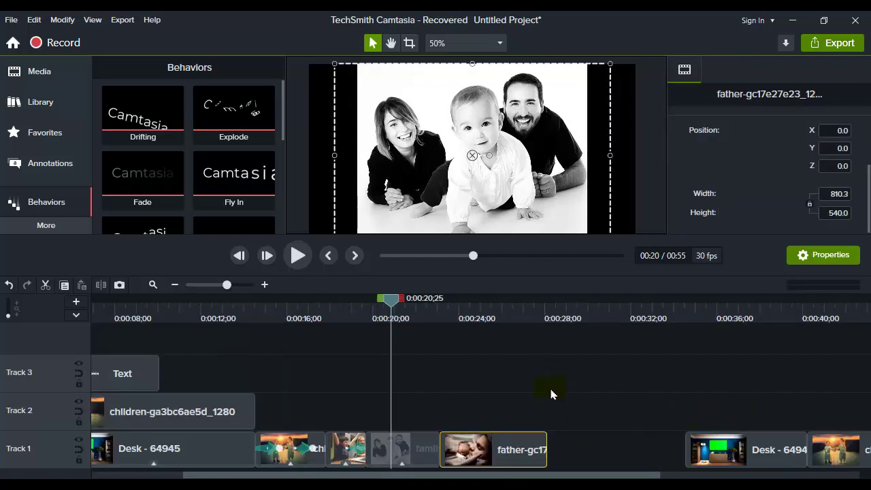
Switch to the Animations presets and drop Tilt Right onto the father clip.
scroll(548, 396, "down", 2)
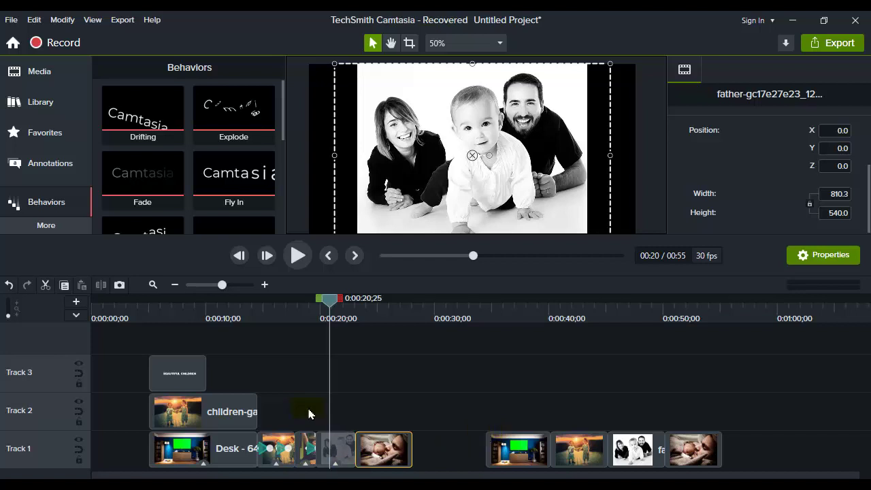
scroll(280, 418, "up", 3)
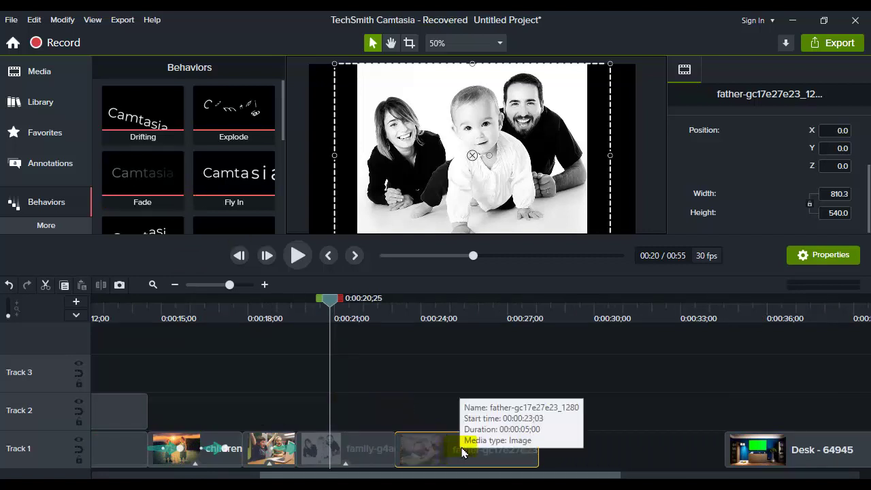
scroll(191, 188, "down", 1)
scroll(190, 187, "down", 3)
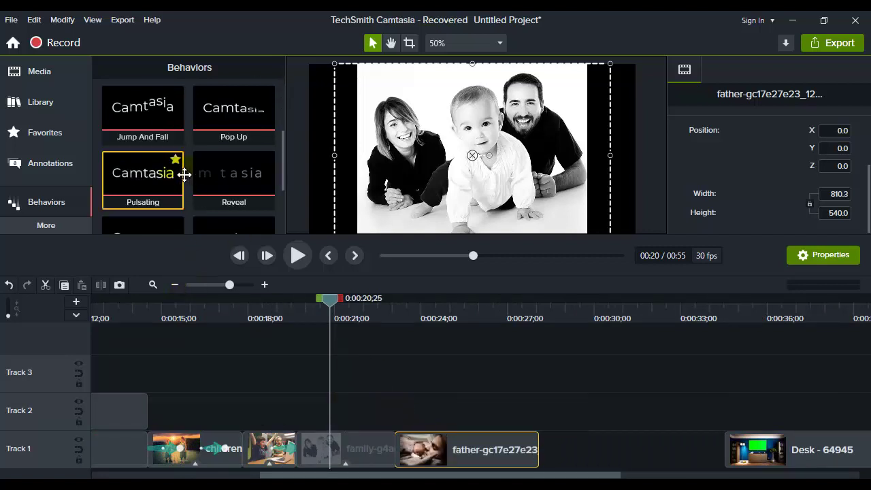
scroll(182, 175, "up", 4)
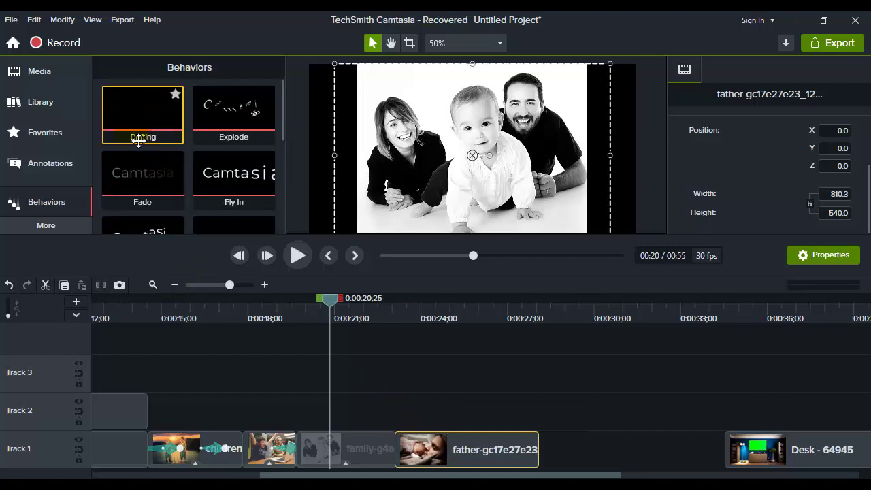
left_click(50, 225)
left_click(116, 252)
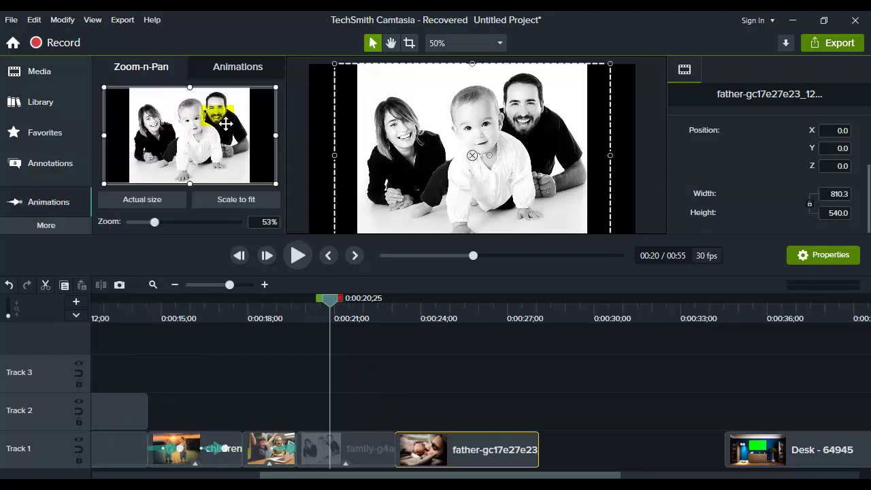
left_click(237, 67)
scroll(241, 123, "down", 2)
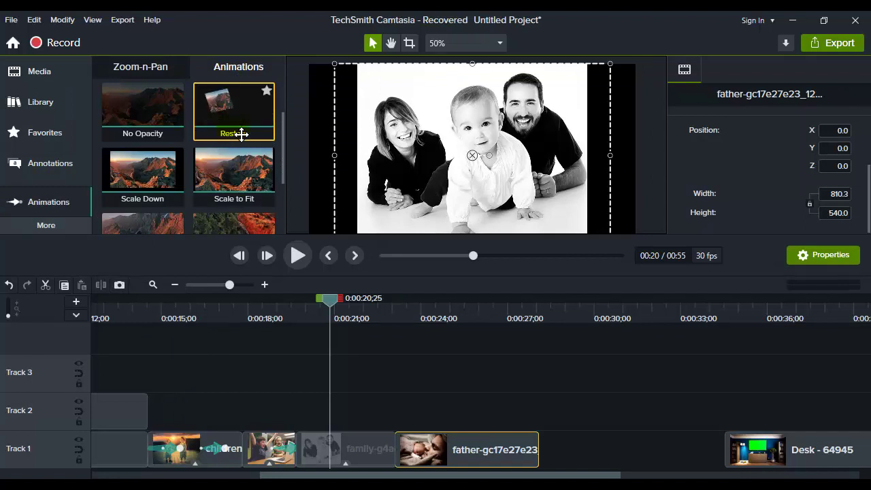
scroll(242, 132, "up", 2)
scroll(224, 160, "down", 5)
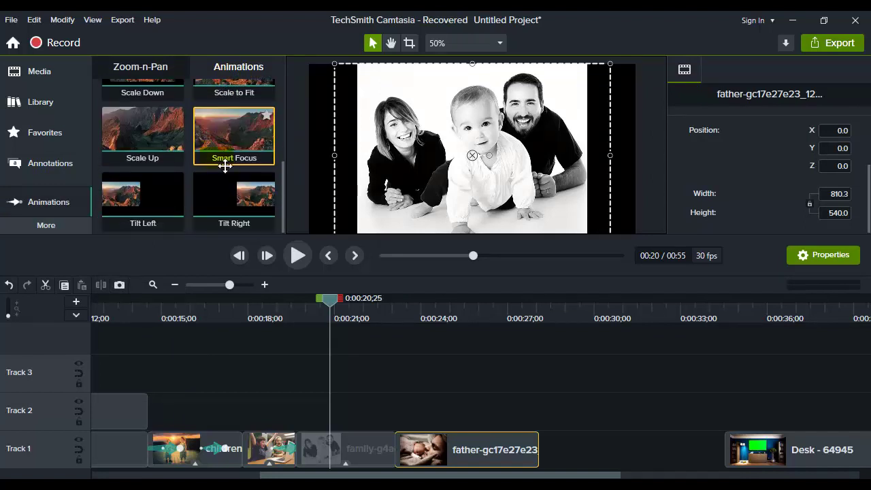
left_click_drag(229, 196, 400, 442)
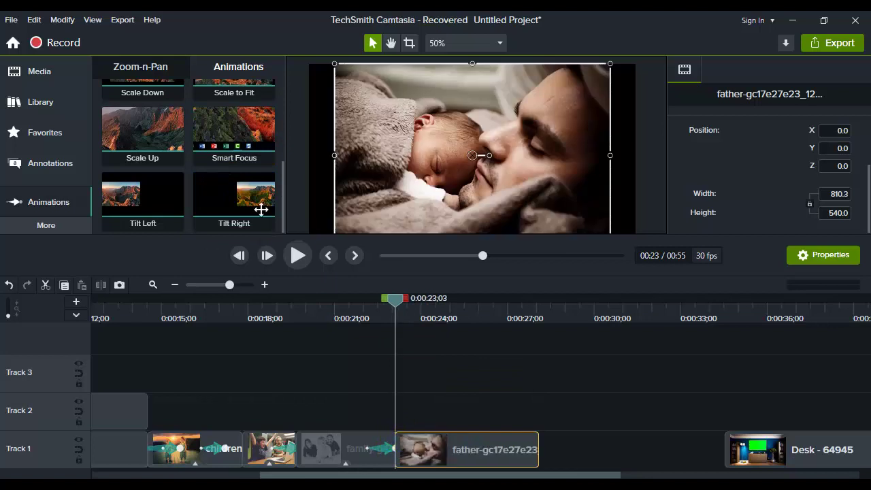
Preview the Tilt Right animation on the father clip.
left_click(410, 450)
left_click(297, 256)
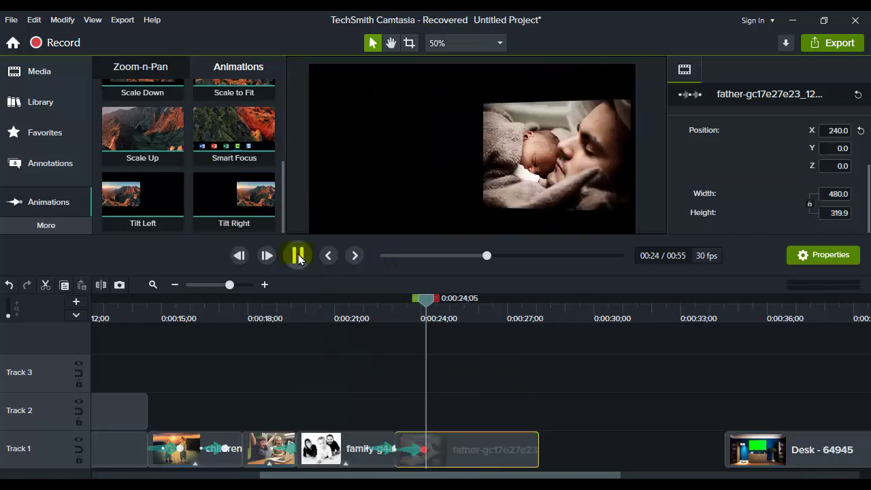
left_click_drag(414, 305, 371, 304)
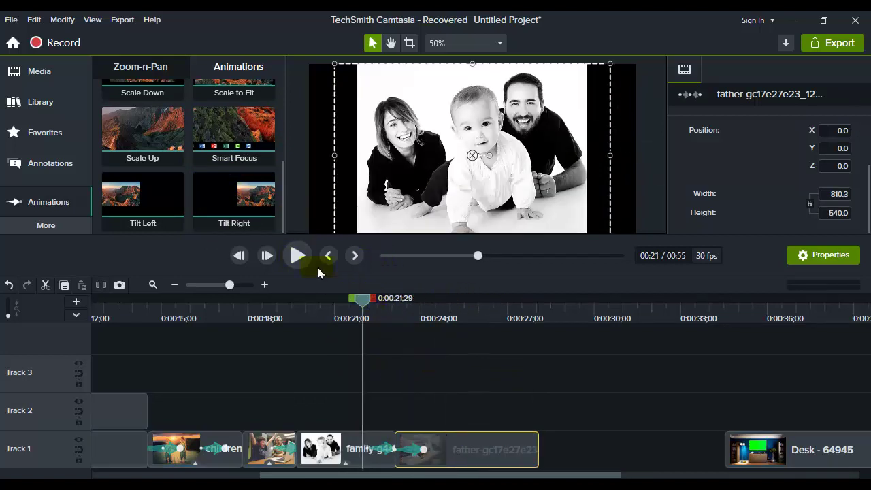
Add Tilt Left at the father clip's end, preview both tilts, and lengthen it.
left_click_drag(170, 208, 427, 418)
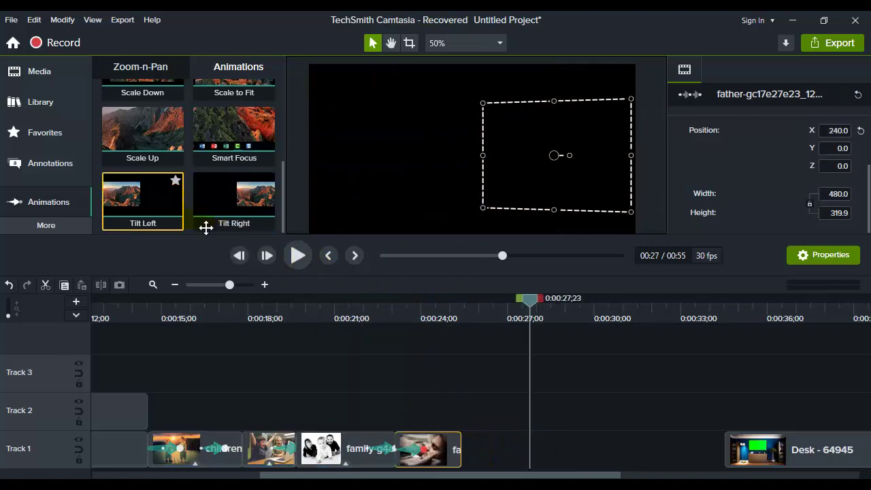
left_click_drag(204, 227, 408, 420)
left_click_drag(385, 318, 391, 312)
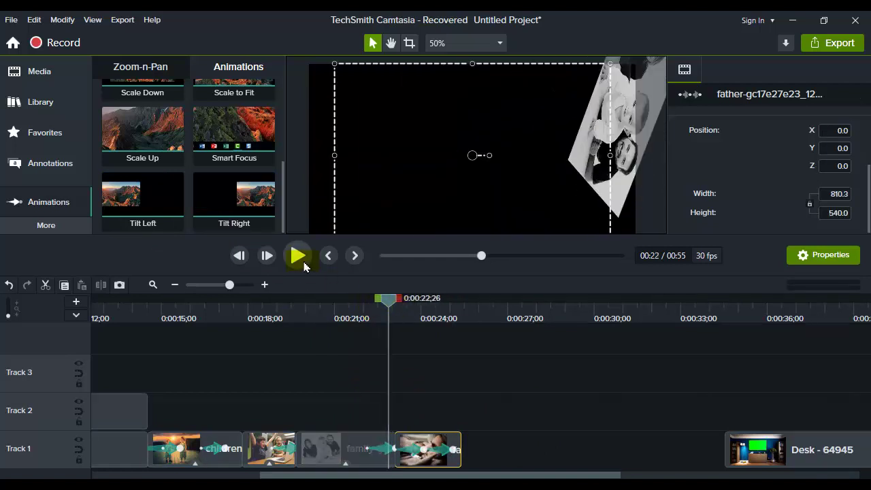
left_click(297, 255)
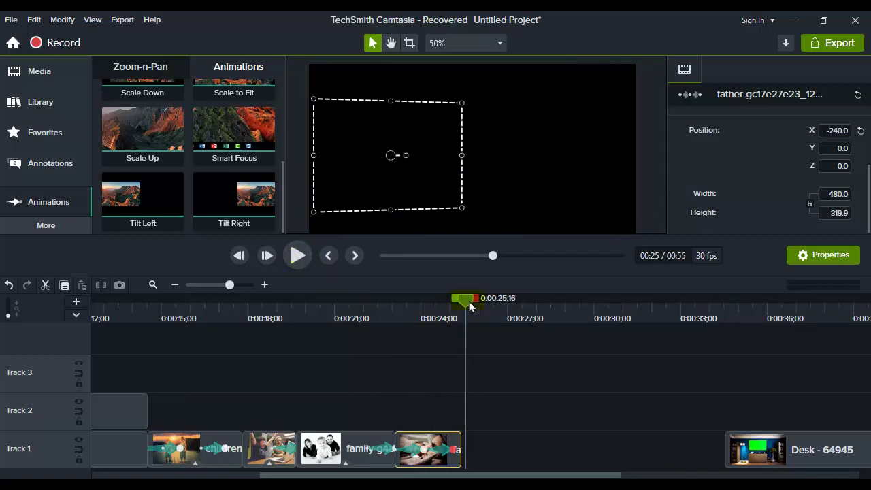
left_click_drag(448, 309, 444, 406)
left_click_drag(454, 450, 465, 453)
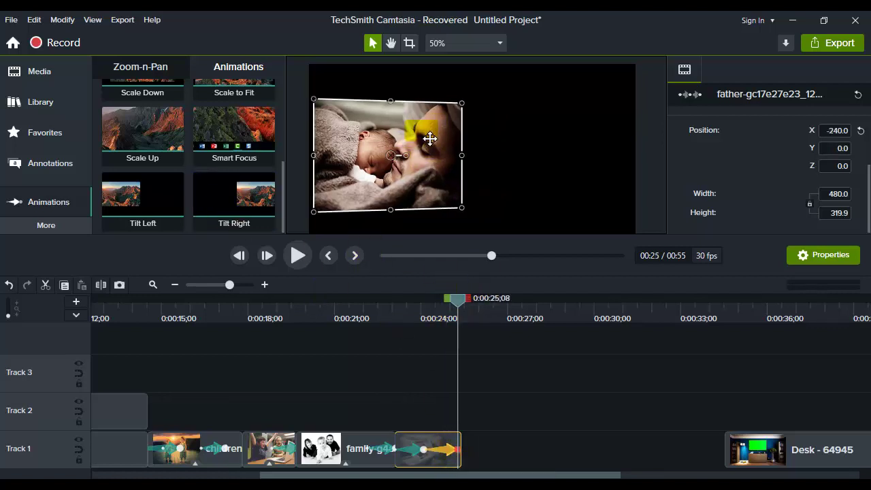
Look through the Annotations and Behaviors panels, then settle on the Animations presets.
left_click(39, 170)
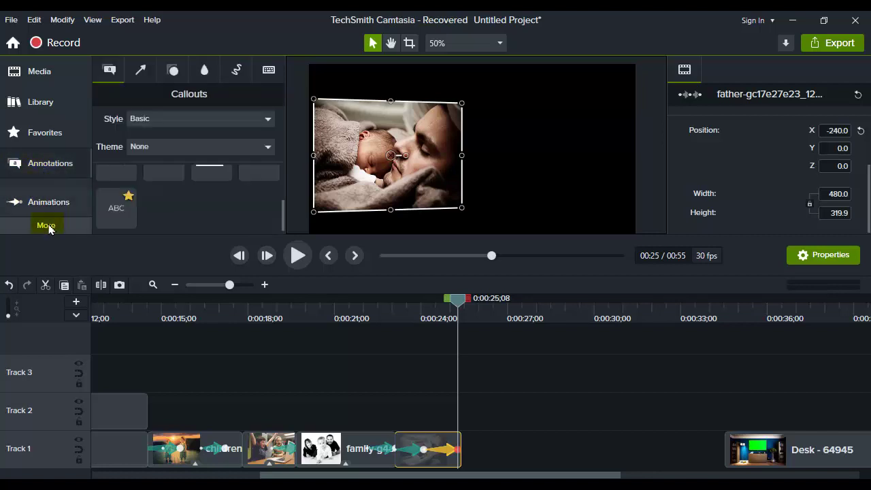
left_click(49, 225)
left_click(127, 254)
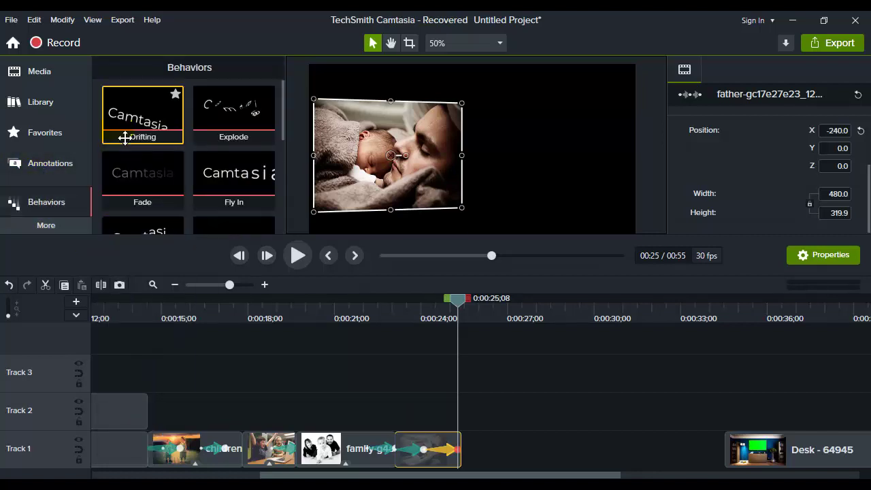
left_click(63, 227)
left_click(47, 165)
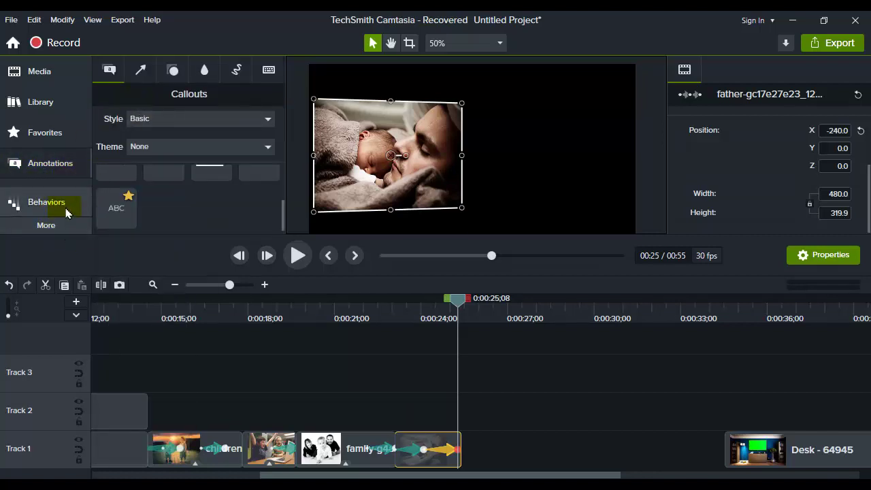
left_click(79, 228)
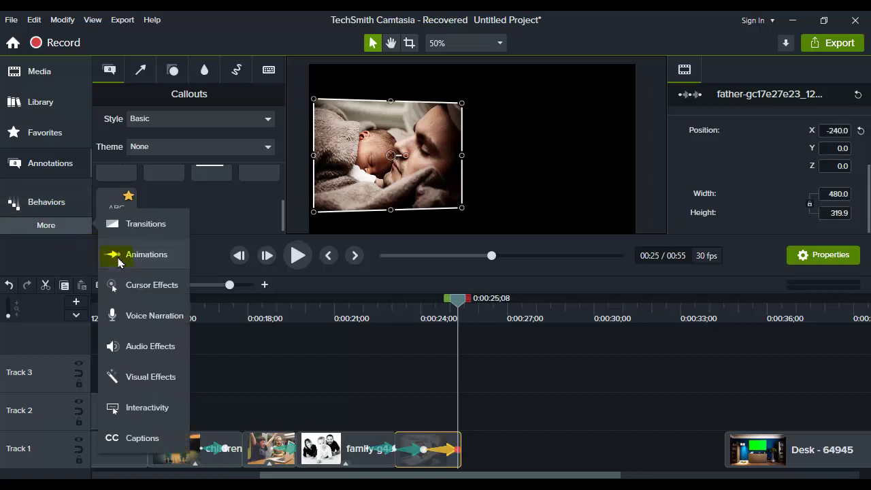
left_click(120, 256)
scroll(140, 80, "up", 1)
Frame the zoom-n-pan on the baby and father's faces at 1177.7 × 887.3, then preview it.
left_click(140, 68)
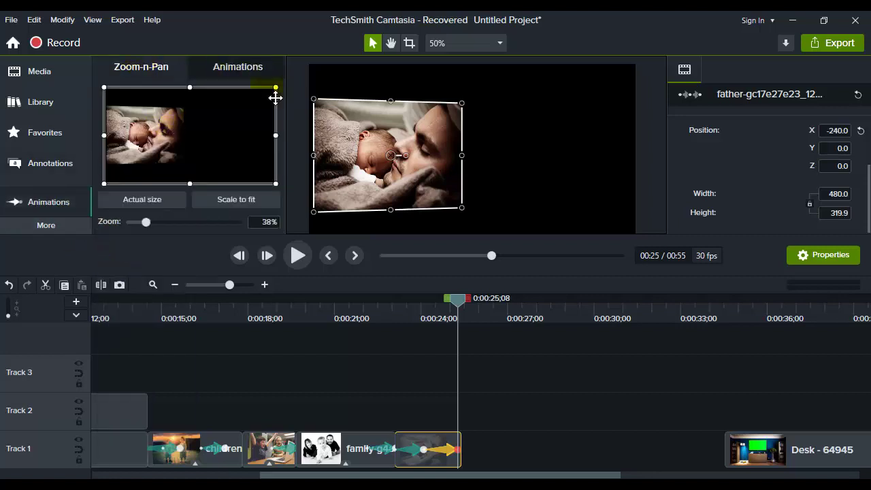
left_click_drag(278, 92, 219, 122)
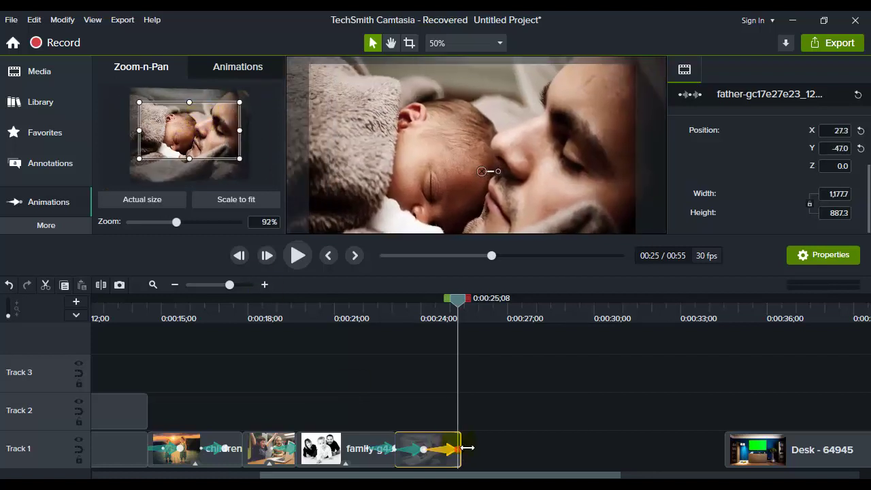
left_click(401, 327)
left_click(298, 255)
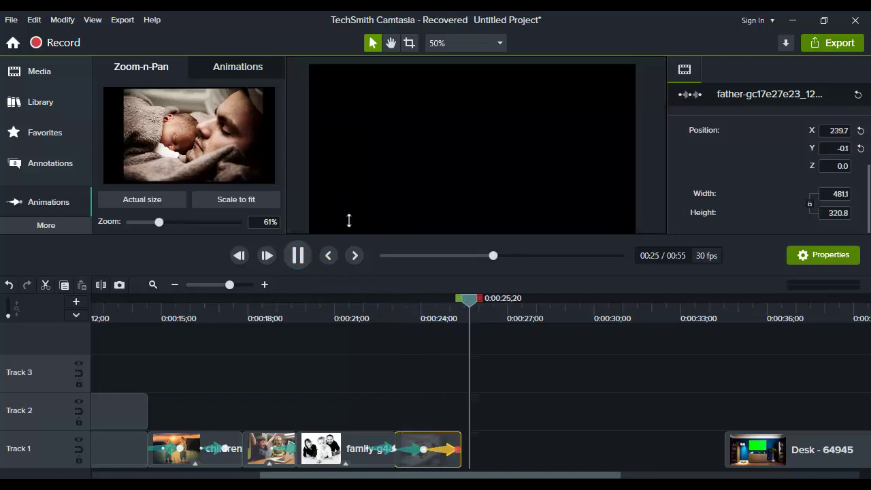
left_click(299, 258)
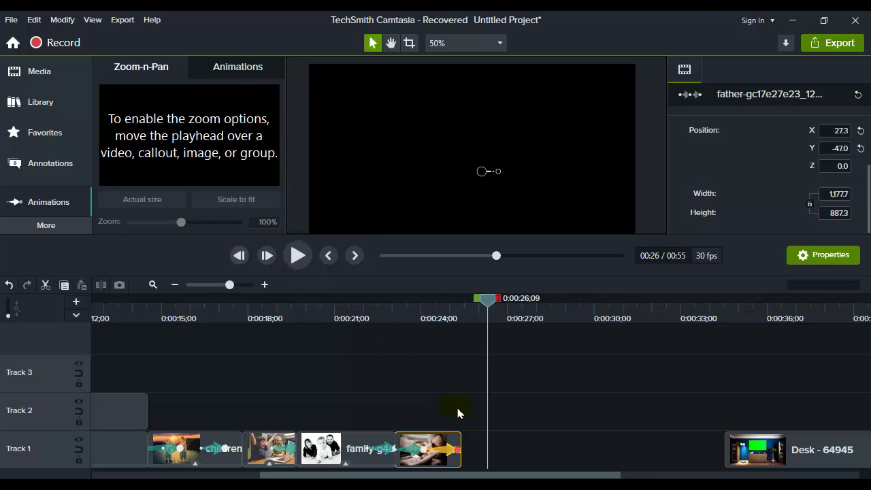
Marquee-select the Desk - 64945 and children photo clips further along Track 1.
left_click_drag(482, 476, 537, 476)
left_click_drag(549, 399, 826, 466)
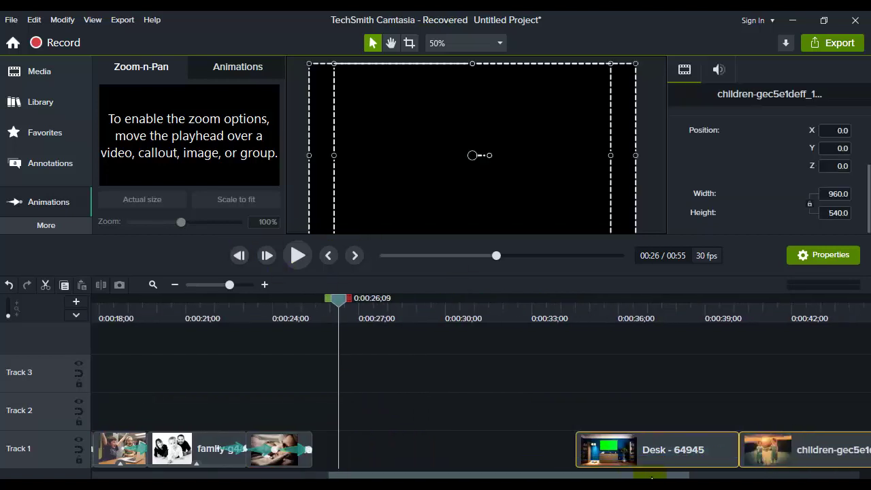
scroll(476, 381, "right", 2)
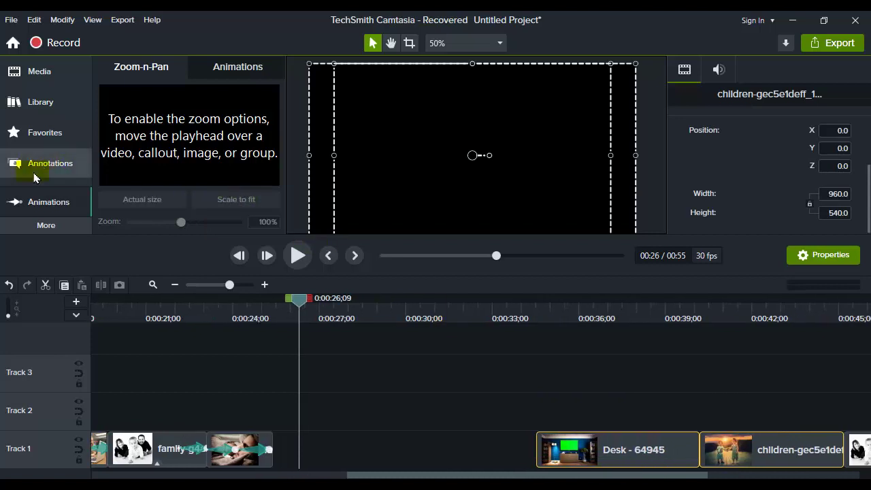
left_click(40, 225)
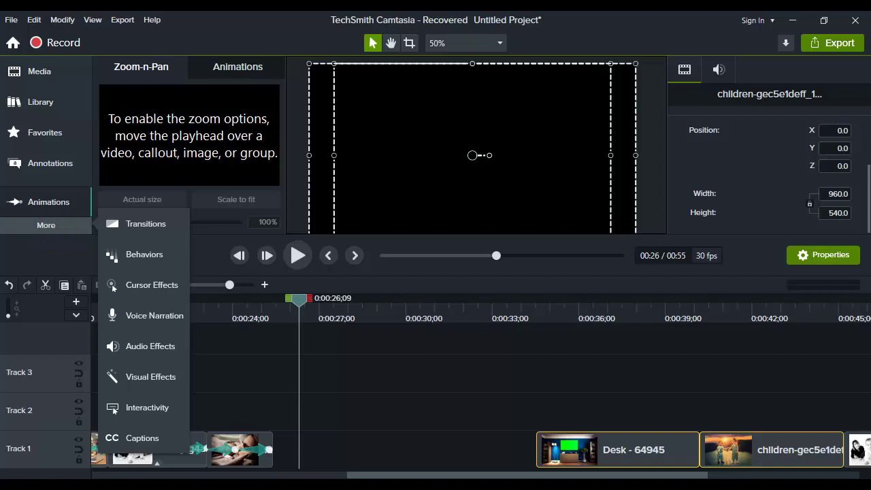
key("Escape")
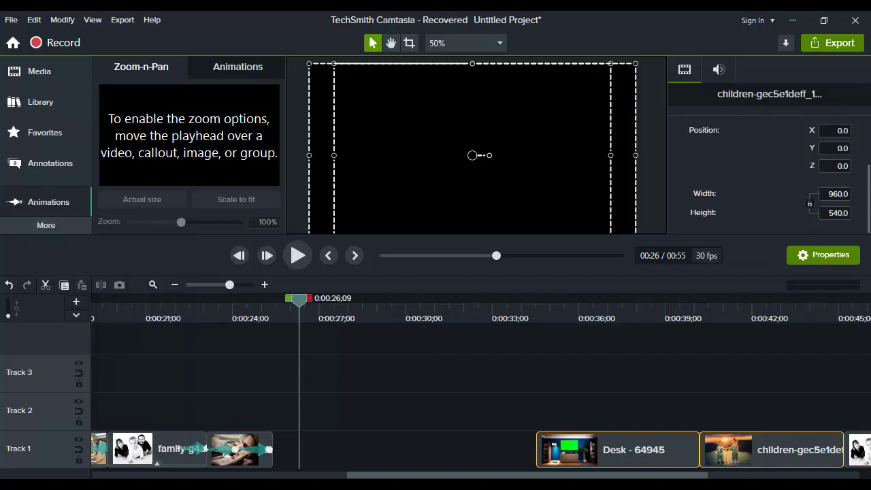